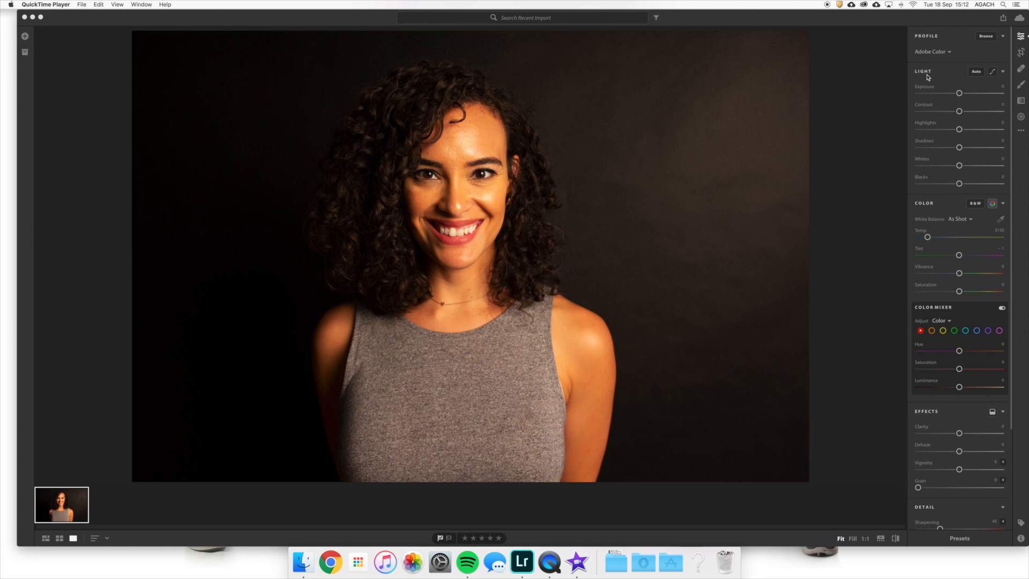
- Raise the portrait's Exposure to +0.09, try both Contrast extremes, and settle Contrast at +5
{"action": "left_click", "coordinate": [959, 94]}
{"action": "left_click_drag", "start_coordinate": [959, 94], "coordinate": [959, 95]}
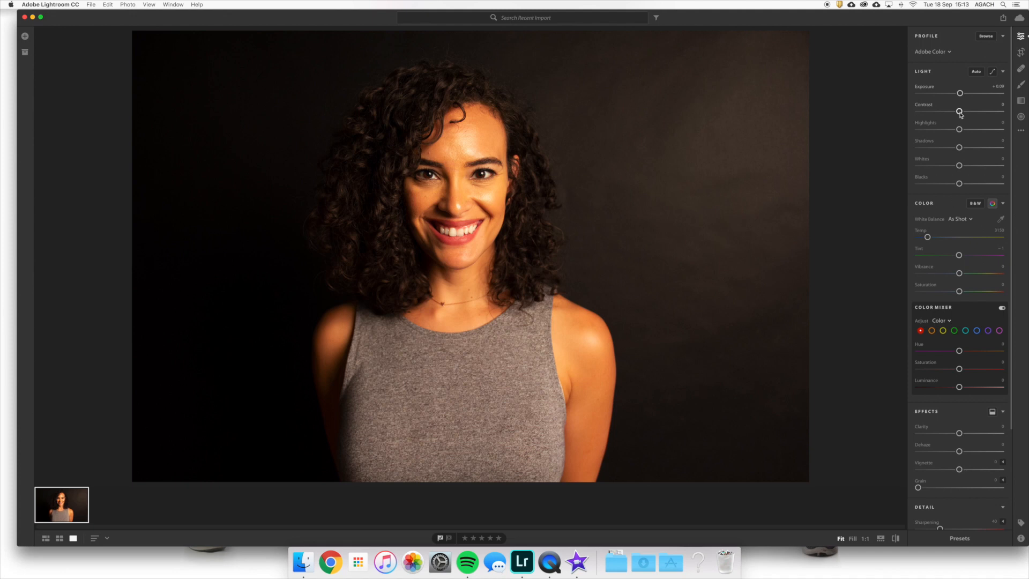
{"action": "left_click_drag", "start_coordinate": [960, 113], "coordinate": [803, 122]}
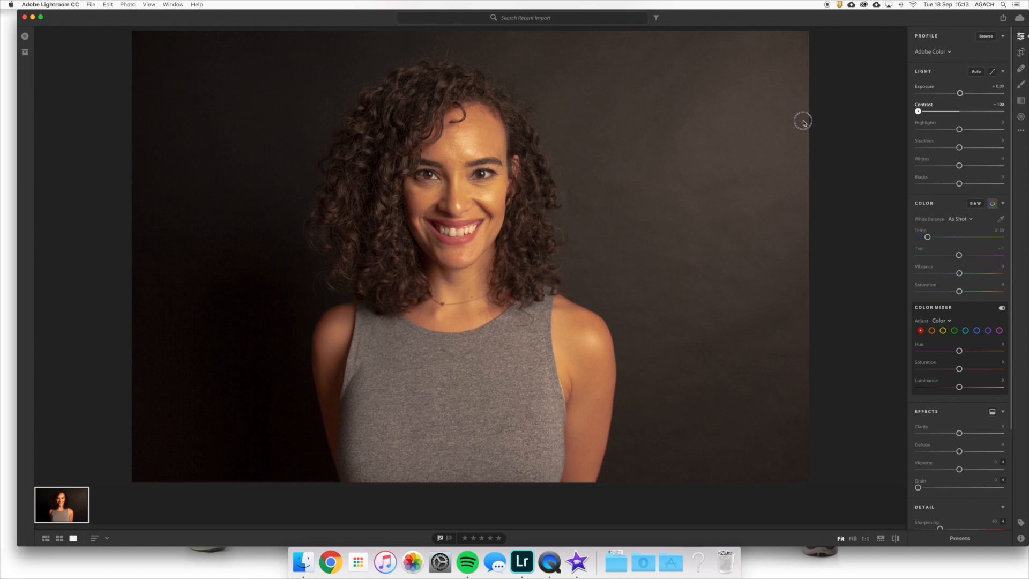
{"action": "left_click_drag", "start_coordinate": [803, 122], "coordinate": [1007, 111]}
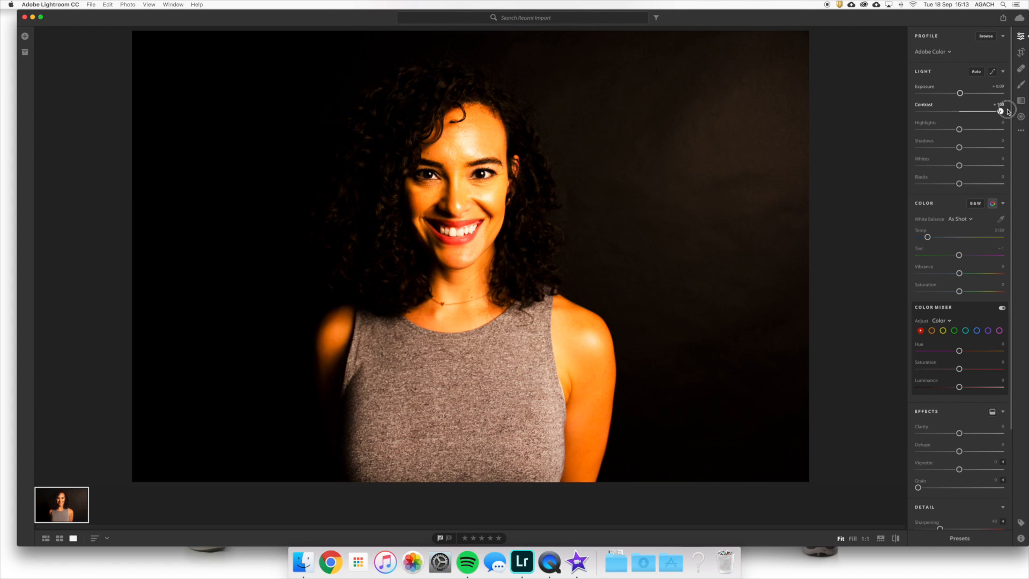
{"action": "left_click_drag", "start_coordinate": [1008, 112], "coordinate": [962, 116]}
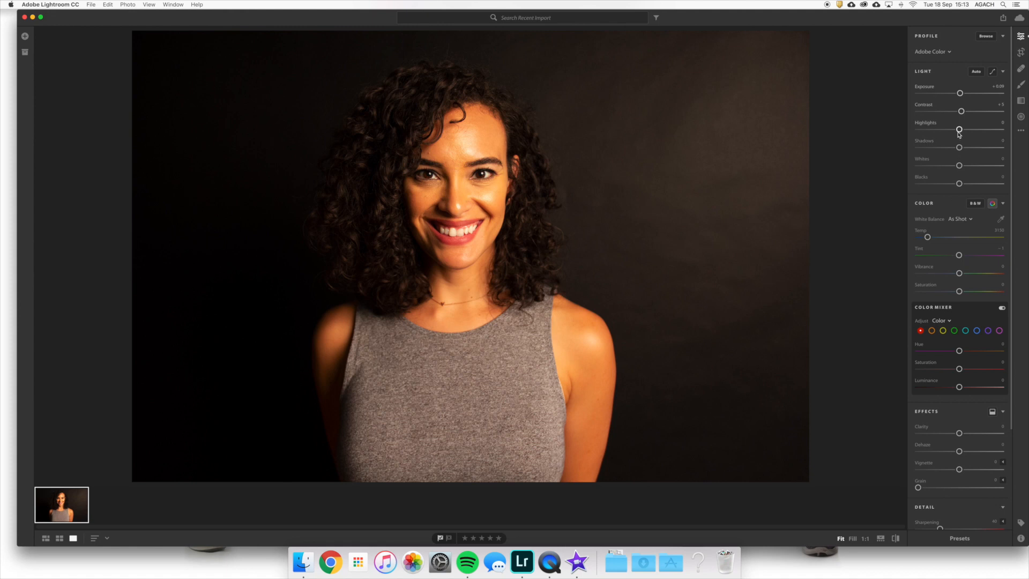
- Set the portrait's Highlights to +9 and its Shadows to +37
{"action": "left_click_drag", "start_coordinate": [959, 130], "coordinate": [963, 131]}
{"action": "left_click_drag", "start_coordinate": [959, 149], "coordinate": [989, 150]}
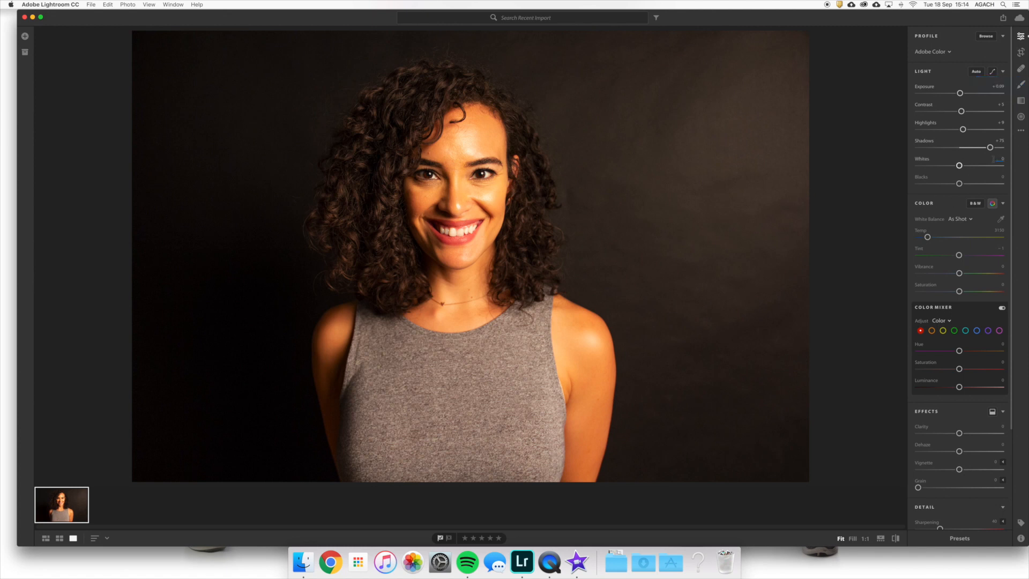
{"action": "left_click_drag", "start_coordinate": [989, 148], "coordinate": [975, 195]}
- Try a lower Whites value and reset both Whites and Blacks to their defaults
{"action": "double_click", "coordinate": [920, 177]}
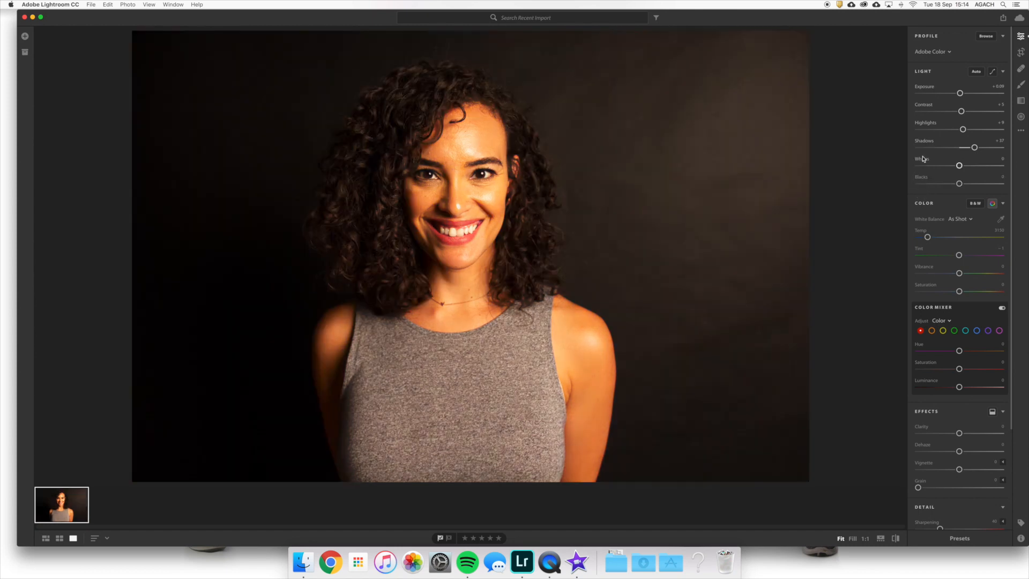
{"action": "mouse_move", "coordinate": [958, 166]}
{"action": "left_mouse_down"}
{"action": "mouse_move", "coordinate": [911, 165]}
{"action": "mouse_move", "coordinate": [946, 168]}
{"action": "left_mouse_up"}
{"action": "double_click", "coordinate": [920, 159]}
- Set the white balance to Auto and try out cooler and warmer Temp values
{"action": "left_click", "coordinate": [966, 221]}
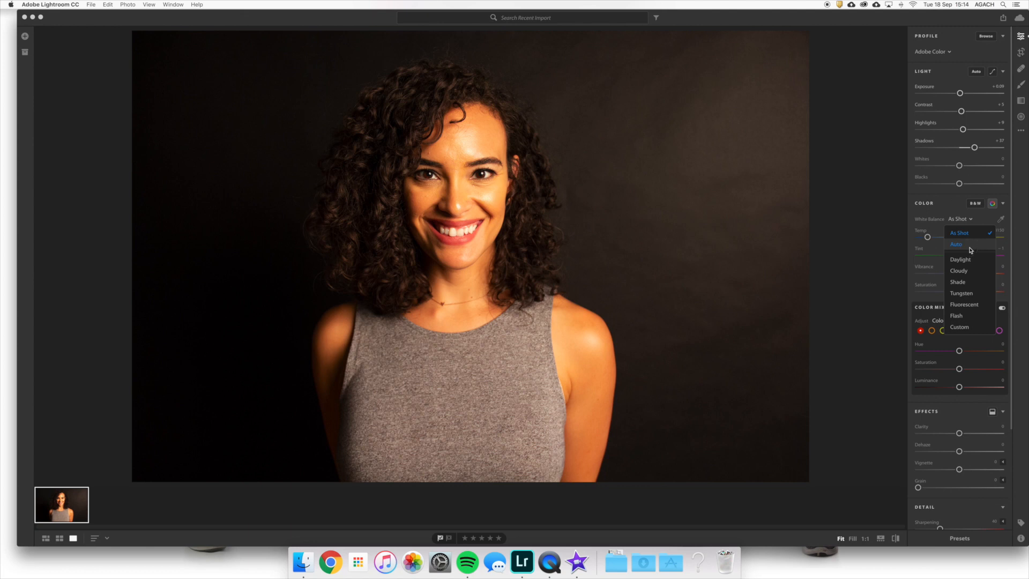
{"action": "left_click", "coordinate": [955, 244]}
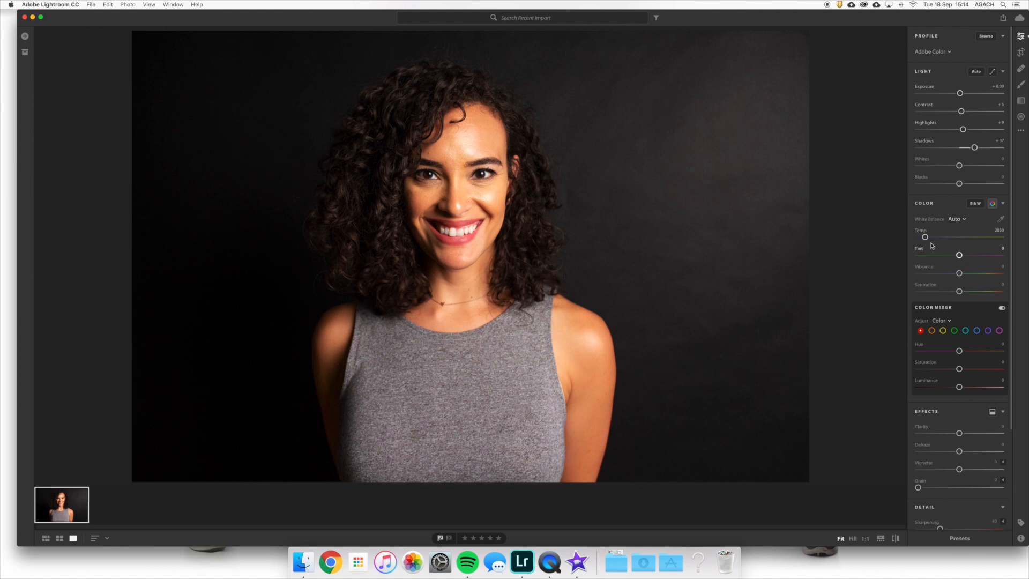
{"action": "left_click_drag", "start_coordinate": [924, 237], "coordinate": [920, 240]}
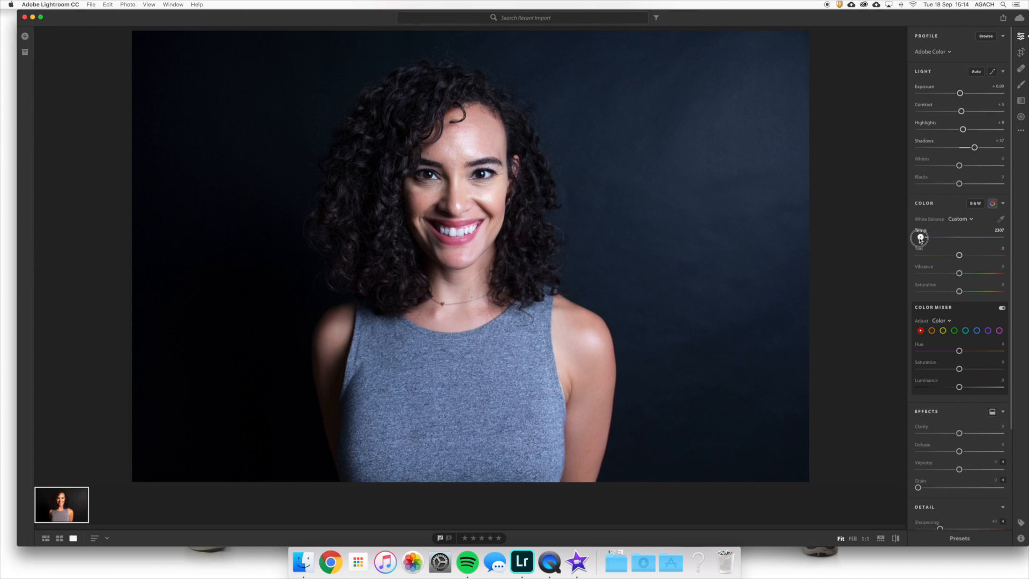
{"action": "mouse_move", "coordinate": [920, 240]}
{"action": "left_mouse_down"}
{"action": "mouse_move", "coordinate": [942, 241]}
{"action": "mouse_move", "coordinate": [907, 245]}
{"action": "left_mouse_up"}
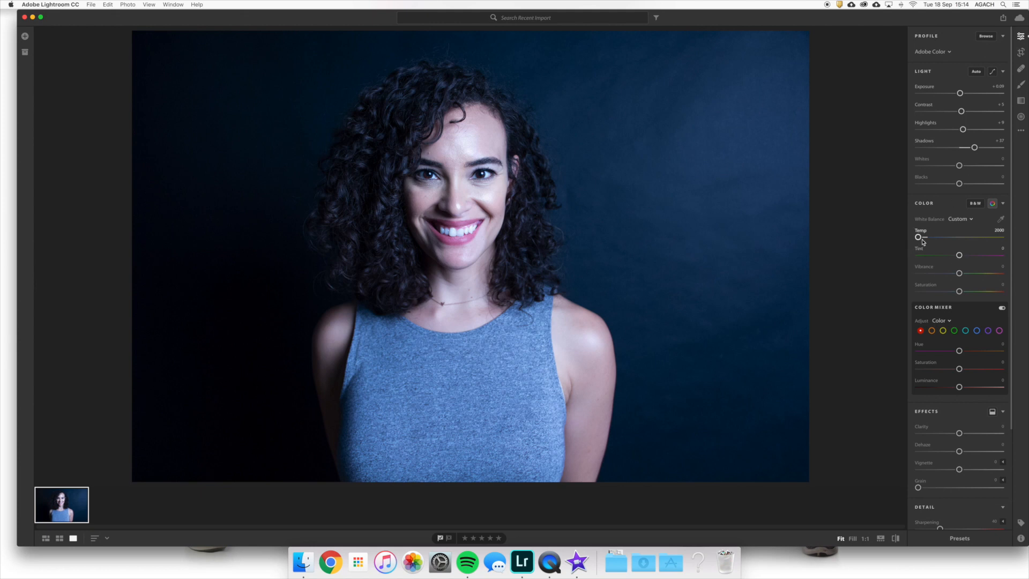
{"action": "left_click_drag", "start_coordinate": [920, 237], "coordinate": [927, 236]}
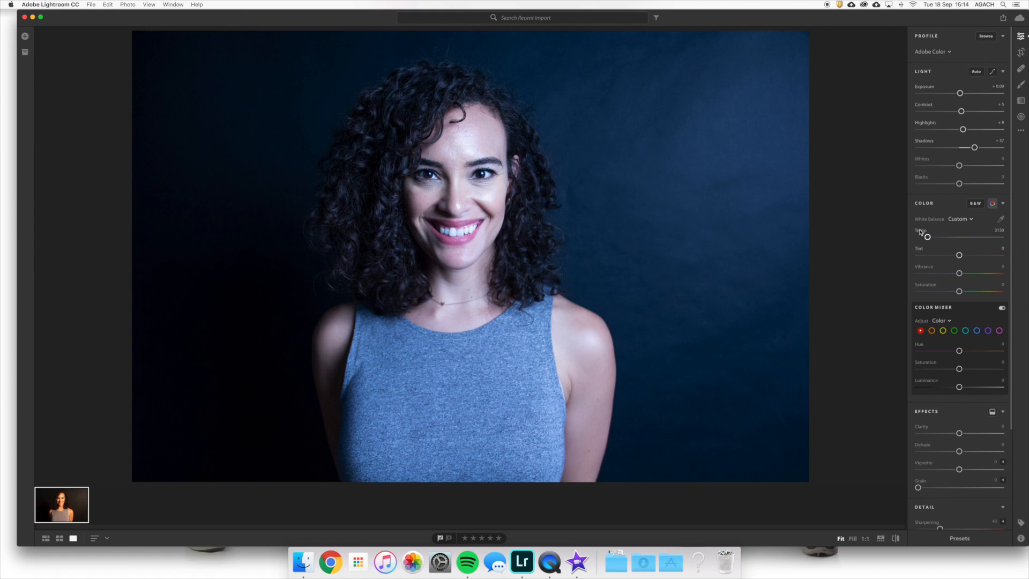
- Set the white balance back to Auto and lower Temp slightly to about 2790
{"action": "left_click", "coordinate": [962, 220]}
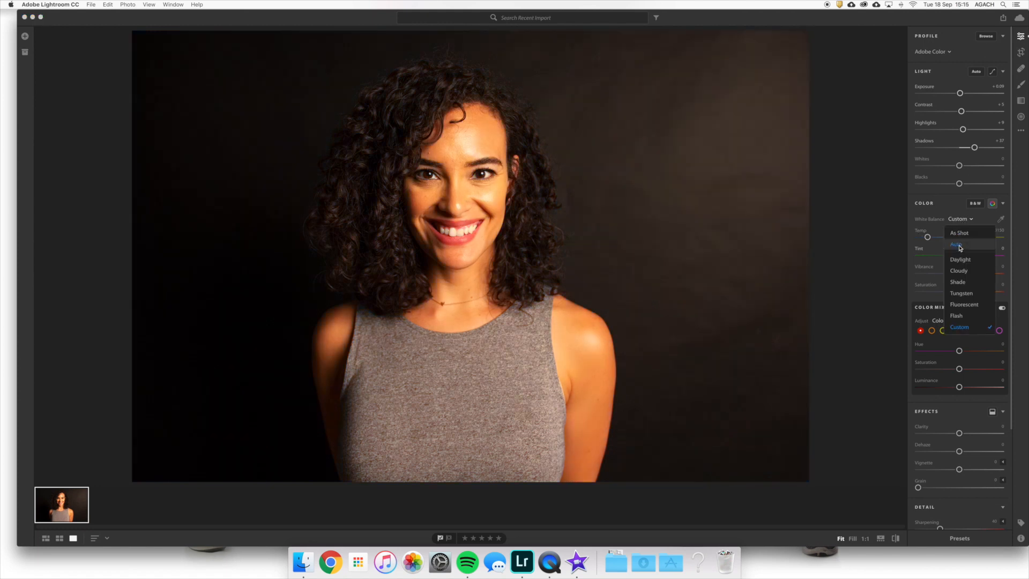
{"action": "left_click", "coordinate": [956, 244]}
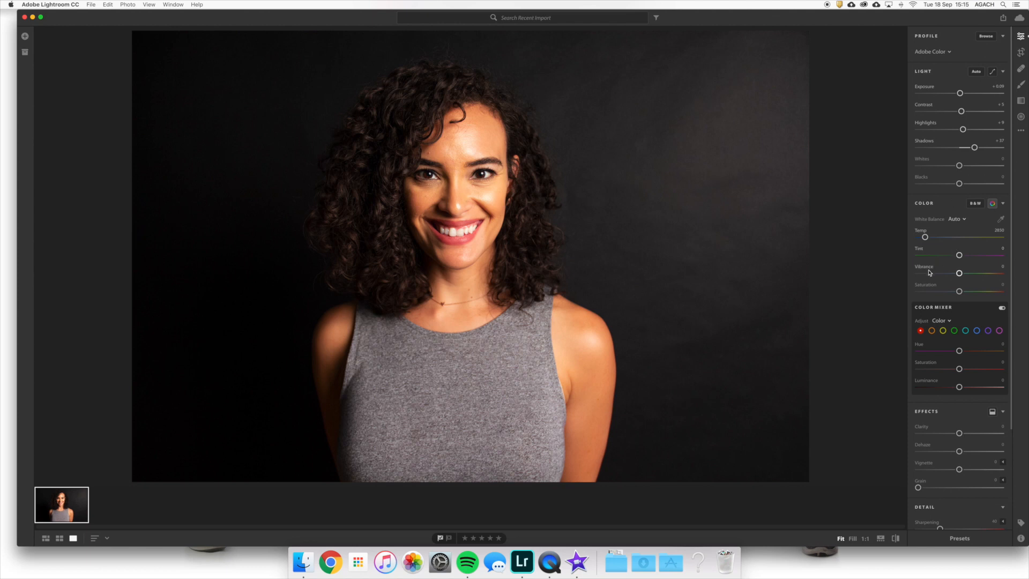
{"action": "left_click_drag", "start_coordinate": [925, 238], "coordinate": [924, 238]}
- Try shifting Tint towards magenta and removing all Saturation, resetting each to its default
{"action": "mouse_move", "coordinate": [959, 259]}
{"action": "left_mouse_down"}
{"action": "mouse_move", "coordinate": [921, 263]}
{"action": "mouse_move", "coordinate": [982, 265]}
{"action": "mouse_move", "coordinate": [970, 264]}
{"action": "left_mouse_up"}
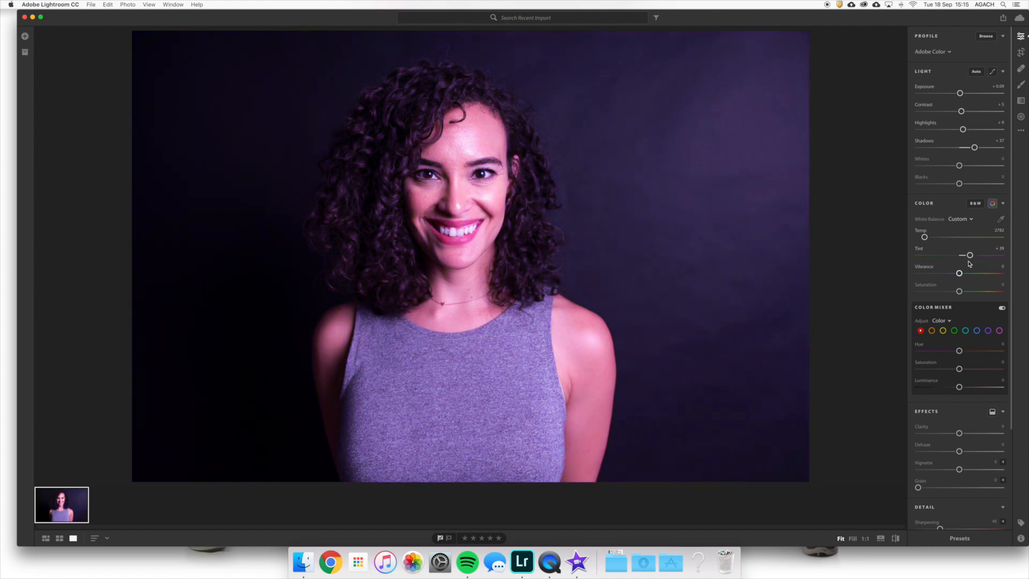
{"action": "double_click", "coordinate": [918, 251]}
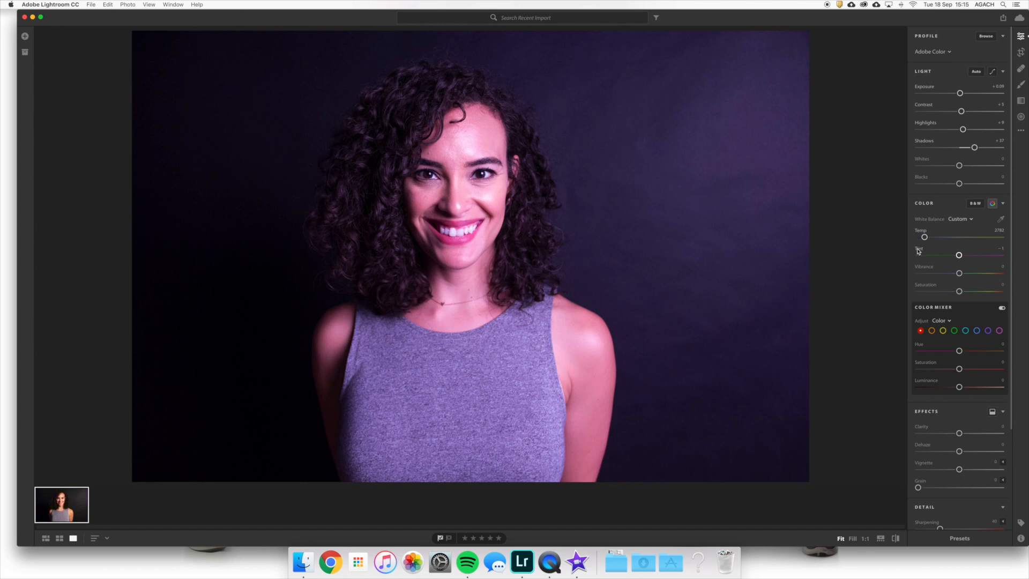
{"action": "mouse_move", "coordinate": [918, 250]}
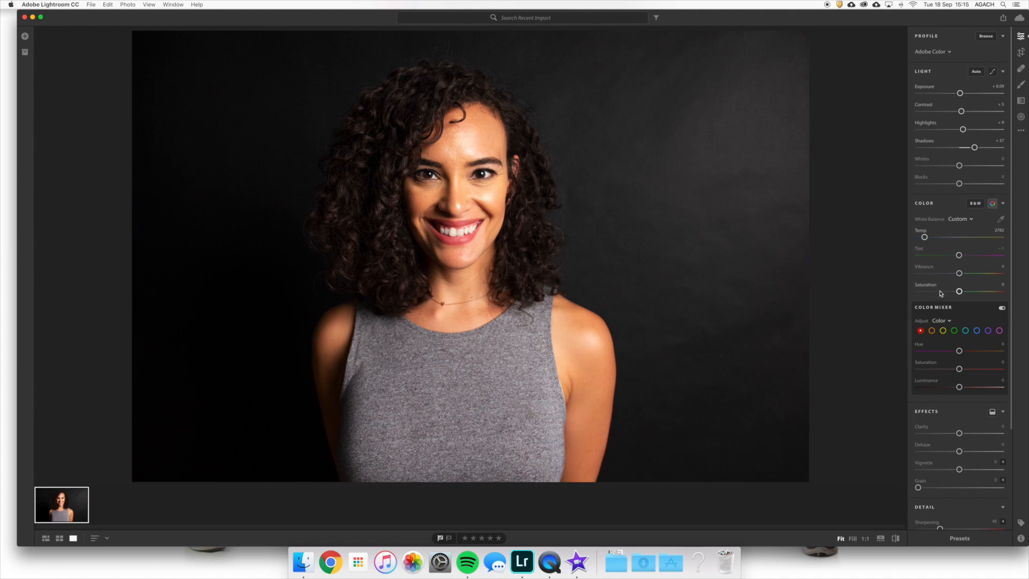
{"action": "left_click_drag", "start_coordinate": [959, 291], "coordinate": [837, 299]}
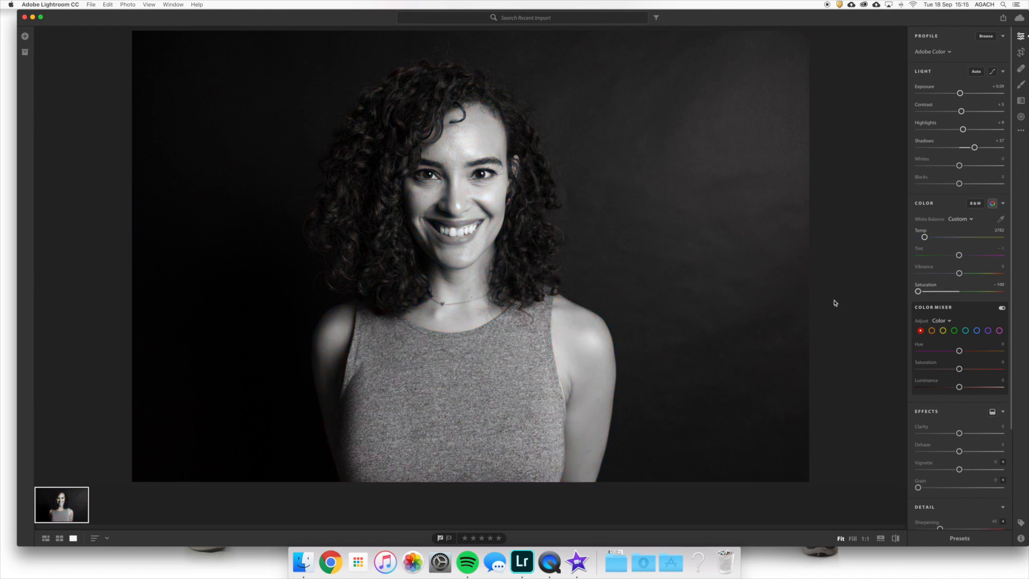
{"action": "double_click", "coordinate": [925, 284]}
- Try the black-and-white conversion on the portrait and undo it to return to color
{"action": "left_click", "coordinate": [991, 203]}
{"action": "left_click", "coordinate": [975, 203]}
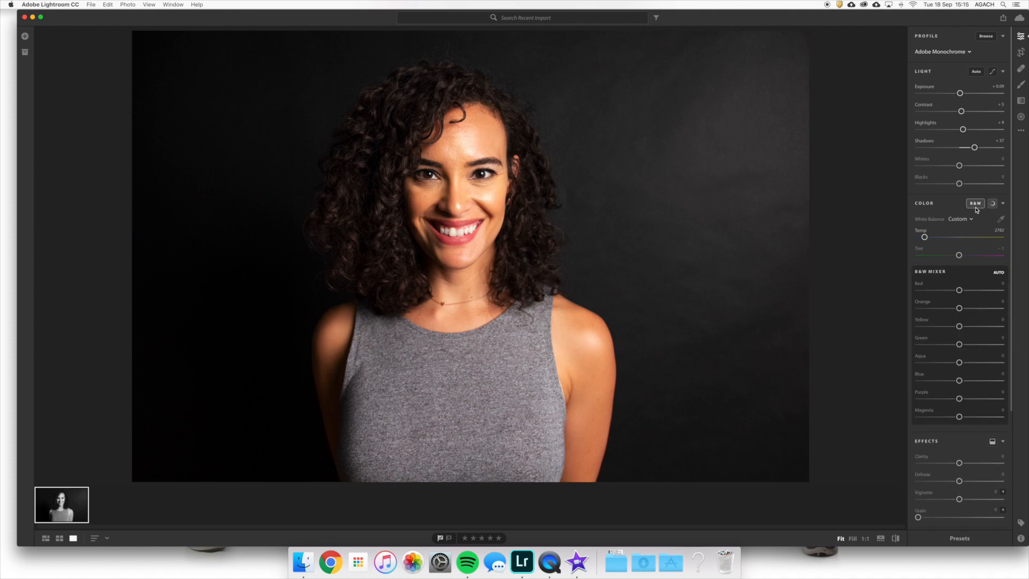
{"action": "left_click", "coordinate": [976, 208]}
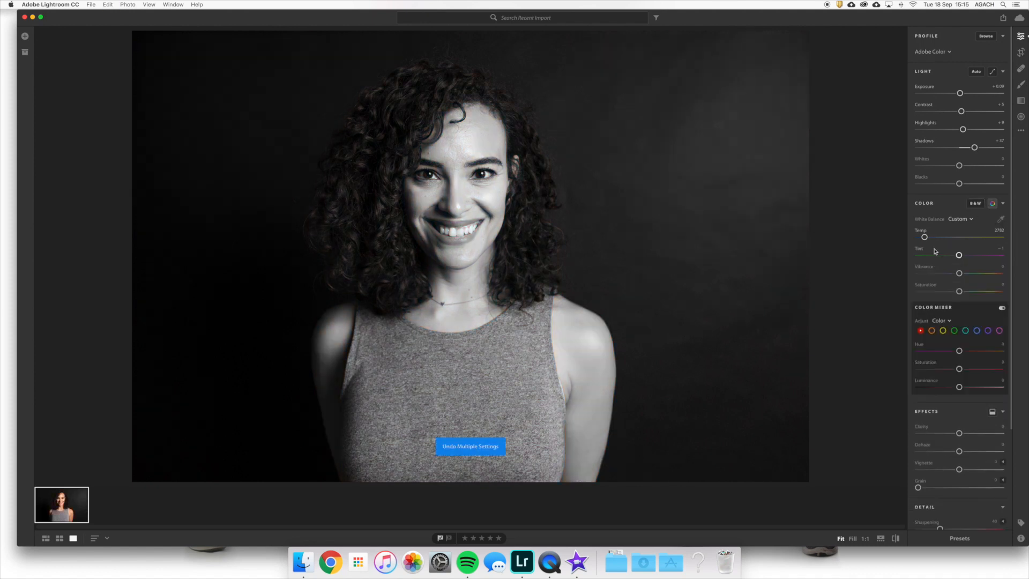
- Raise Vibrance to +31, and hide and reopen the Color Mixer
{"action": "left_click_drag", "start_coordinate": [963, 276], "coordinate": [974, 273]}
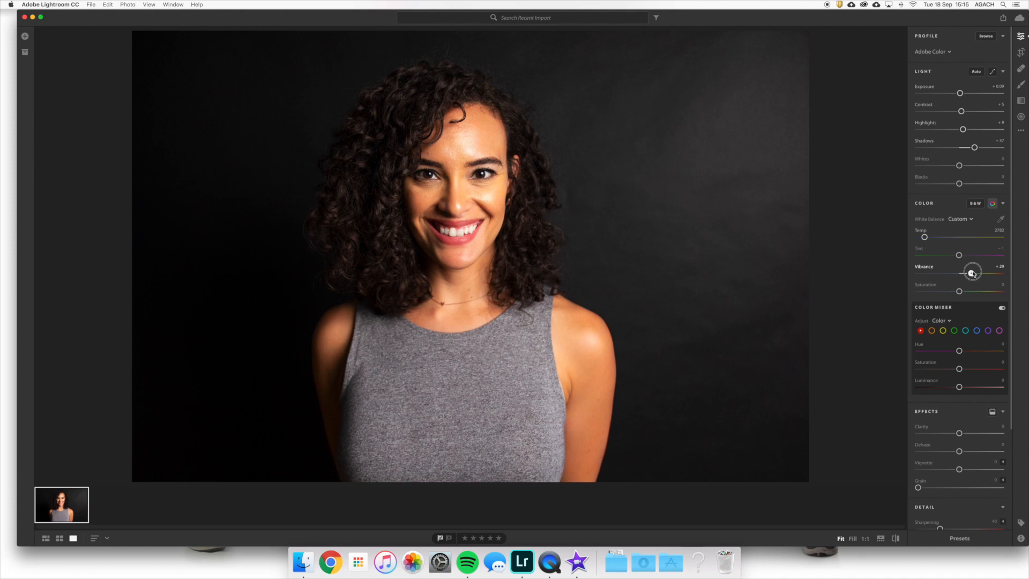
{"action": "left_click_drag", "start_coordinate": [974, 274], "coordinate": [974, 274]}
{"action": "left_click", "coordinate": [993, 204]}
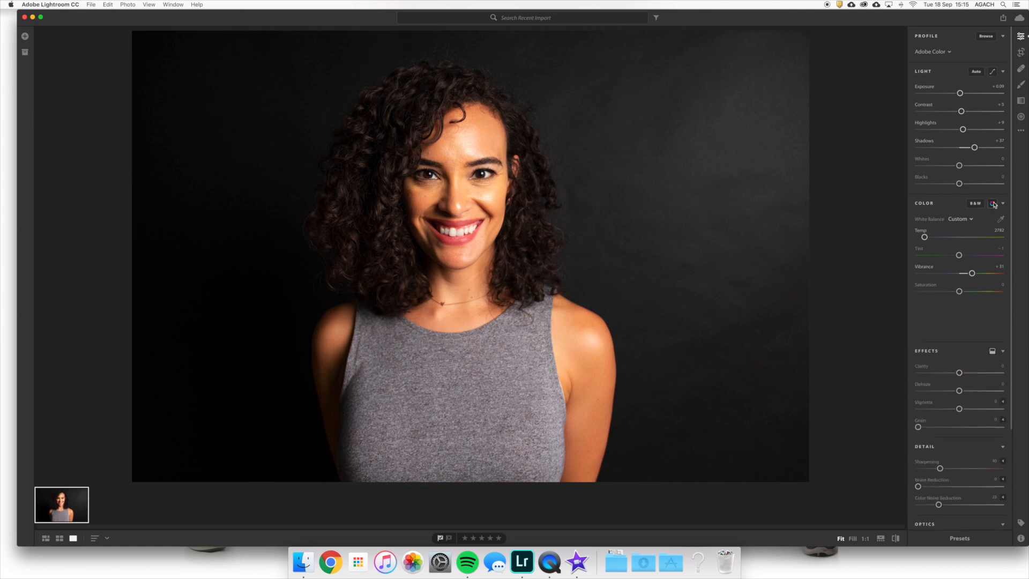
{"action": "left_click", "coordinate": [993, 205]}
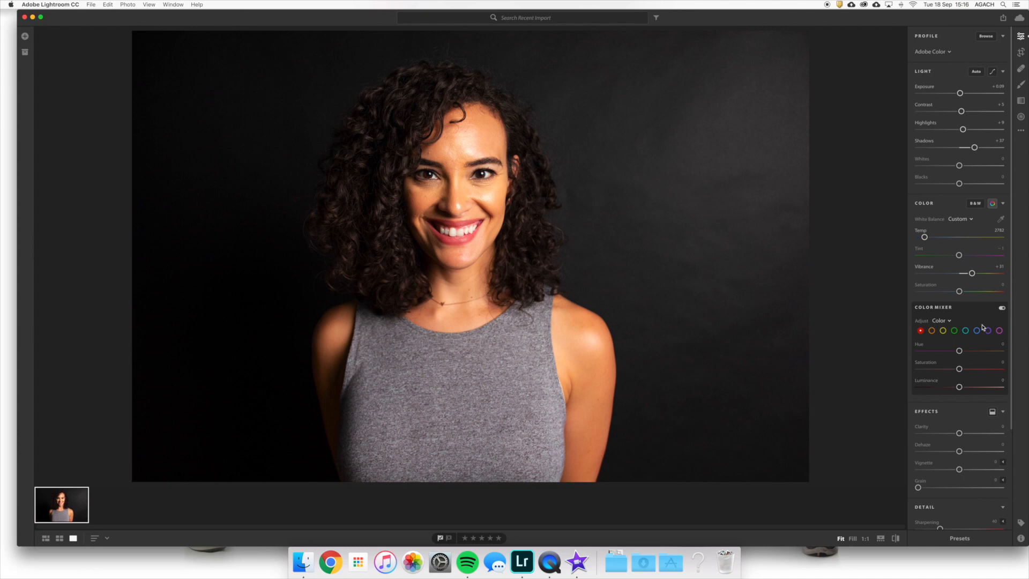
- Try altering the red range's Hue, Saturation and Luminance in the Color Mixer, resetting each one
{"action": "mouse_move", "coordinate": [958, 351]}
{"action": "left_mouse_down"}
{"action": "mouse_move", "coordinate": [978, 353]}
{"action": "mouse_move", "coordinate": [919, 364]}
{"action": "mouse_move", "coordinate": [996, 356]}
{"action": "mouse_move", "coordinate": [973, 361]}
{"action": "left_mouse_up"}
{"action": "double_click", "coordinate": [918, 344]}
{"action": "left_click_drag", "start_coordinate": [959, 368], "coordinate": [907, 370]}
{"action": "double_click", "coordinate": [923, 363]}
{"action": "mouse_move", "coordinate": [959, 387]}
{"action": "left_mouse_down"}
{"action": "mouse_move", "coordinate": [932, 387]}
{"action": "mouse_move", "coordinate": [977, 386]}
{"action": "left_mouse_up"}
{"action": "left_click", "coordinate": [920, 382]}
- Set the red range's Saturation to +12 and, after trying both extremes, set Clarity to +6
{"action": "left_click_drag", "start_coordinate": [958, 368], "coordinate": [964, 369]}
{"action": "scroll", "coordinate": [961, 429], "scroll_direction": "down", "scroll_amount": 5}
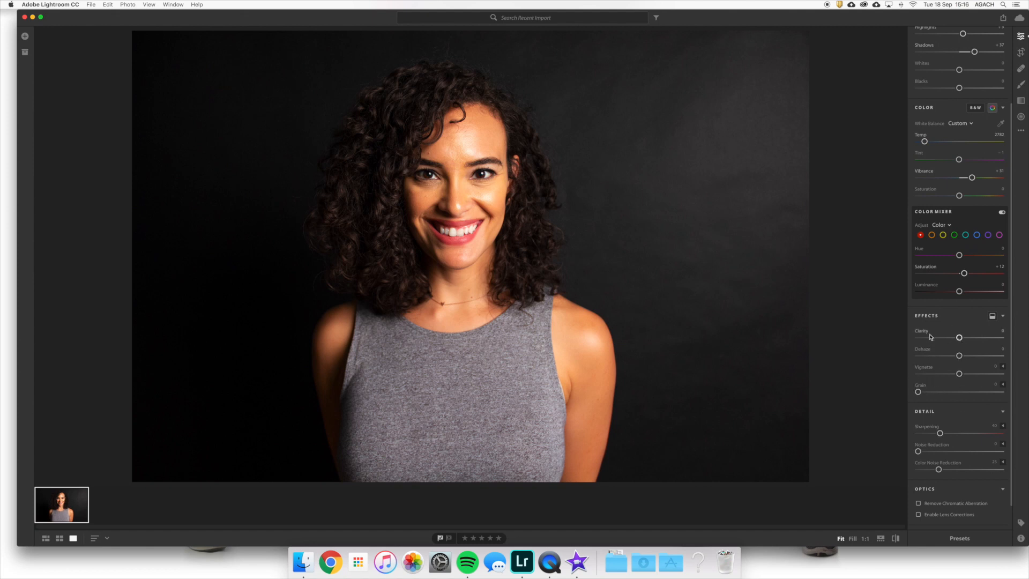
{"action": "left_click_drag", "start_coordinate": [959, 338], "coordinate": [884, 338]}
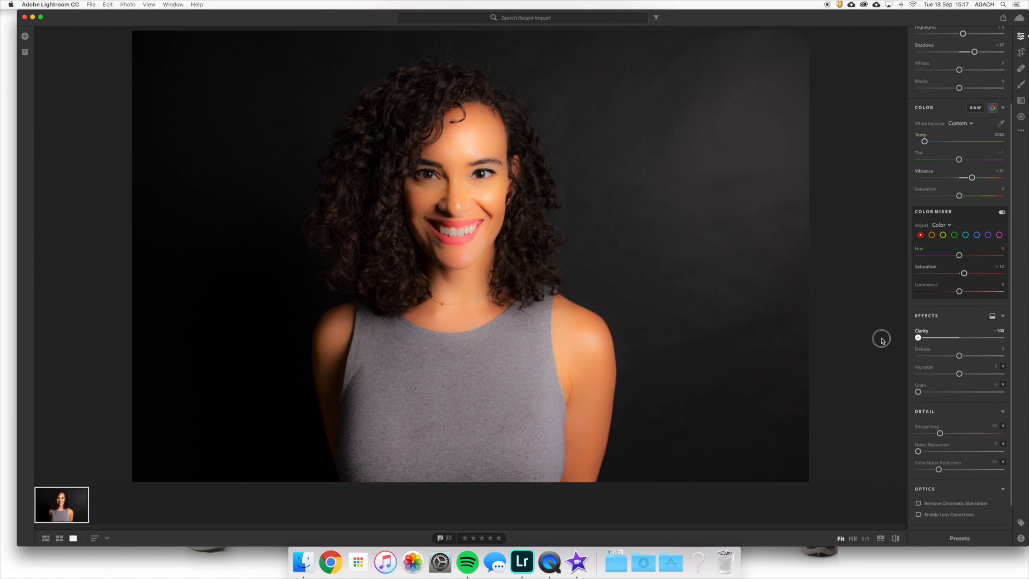
{"action": "left_click_drag", "start_coordinate": [881, 339], "coordinate": [1006, 323]}
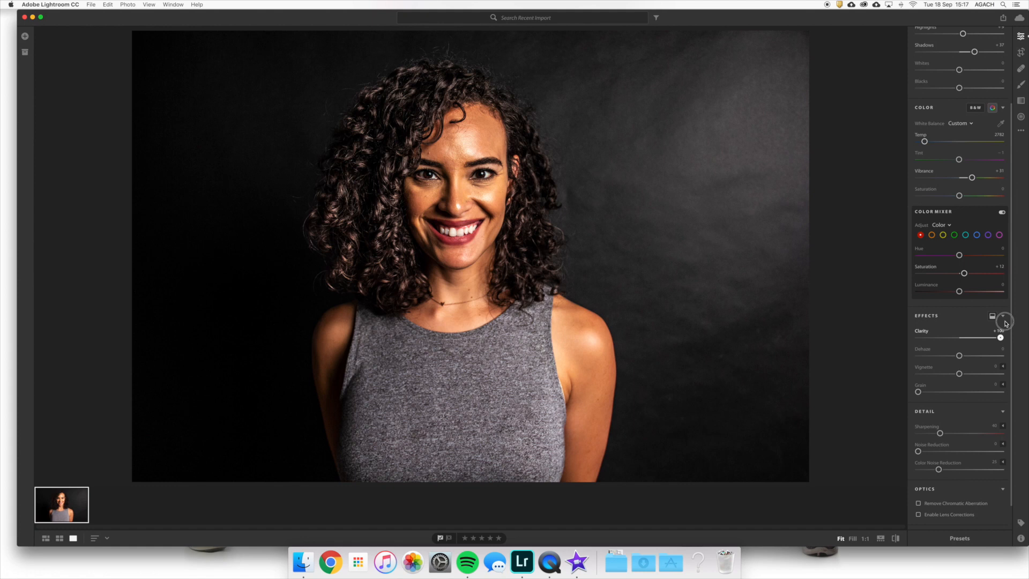
{"action": "left_click_drag", "start_coordinate": [1000, 337], "coordinate": [961, 338]}
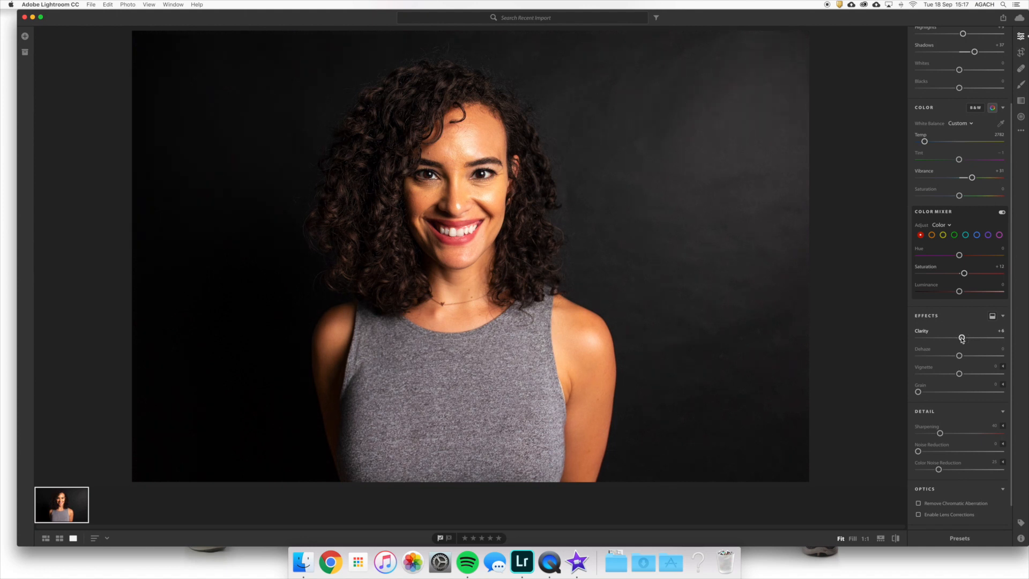
- Darken the photo's edges with a Vignette of -31, and try Grain before returning it to 0
{"action": "mouse_move", "coordinate": [959, 373]}
{"action": "left_mouse_down"}
{"action": "mouse_move", "coordinate": [1003, 373]}
{"action": "mouse_move", "coordinate": [946, 374]}
{"action": "left_mouse_up"}
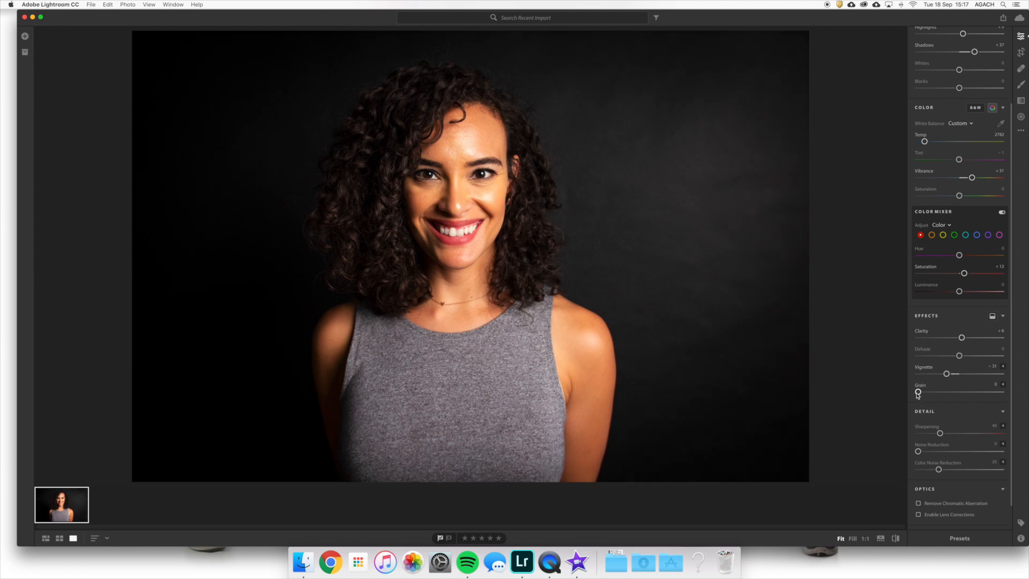
{"action": "left_click_drag", "start_coordinate": [918, 395], "coordinate": [958, 400]}
{"action": "left_click_drag", "start_coordinate": [959, 391], "coordinate": [898, 392]}
{"action": "mouse_move", "coordinate": [946, 444]}
{"action": "scroll", "coordinate": [960, 341], "scroll_direction": "down", "scroll_amount": 2}
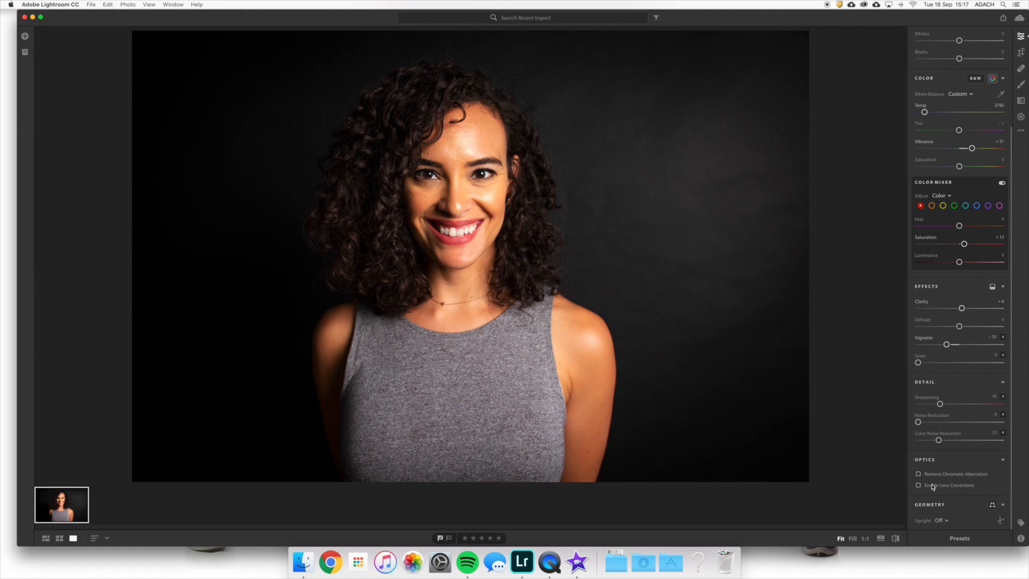
{"action": "scroll", "coordinate": [951, 370], "scroll_direction": "up", "scroll_amount": 5}
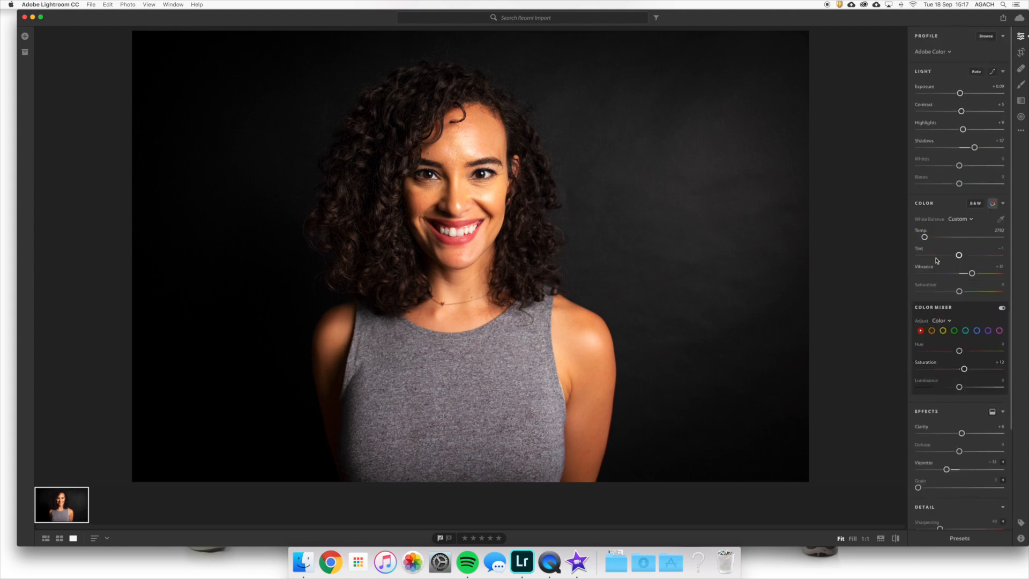
- Try the B&W High Contrast and Color - Bright presets on the portrait and undo both
{"action": "left_click", "coordinate": [958, 538]}
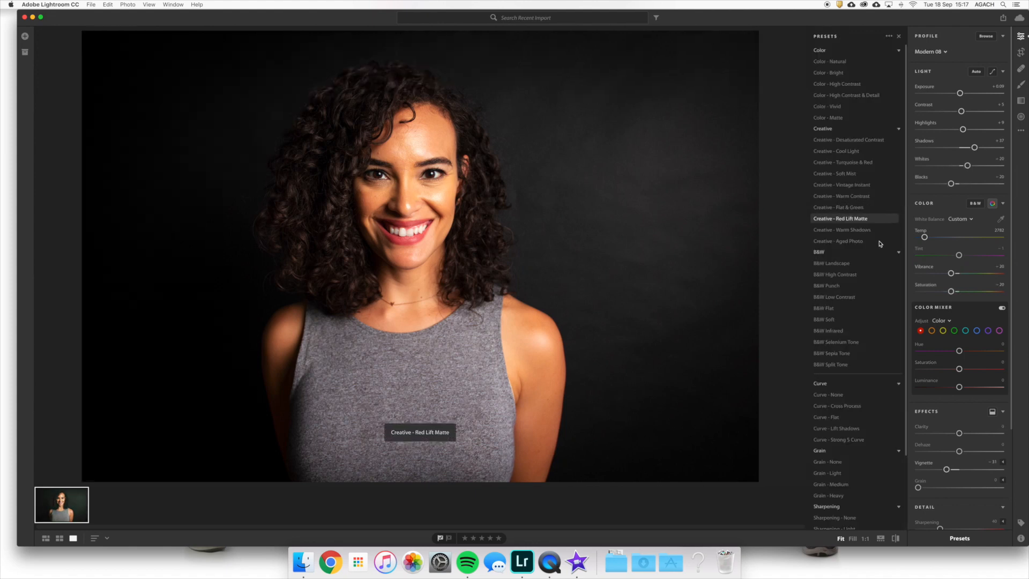
{"action": "left_click", "coordinate": [866, 277]}
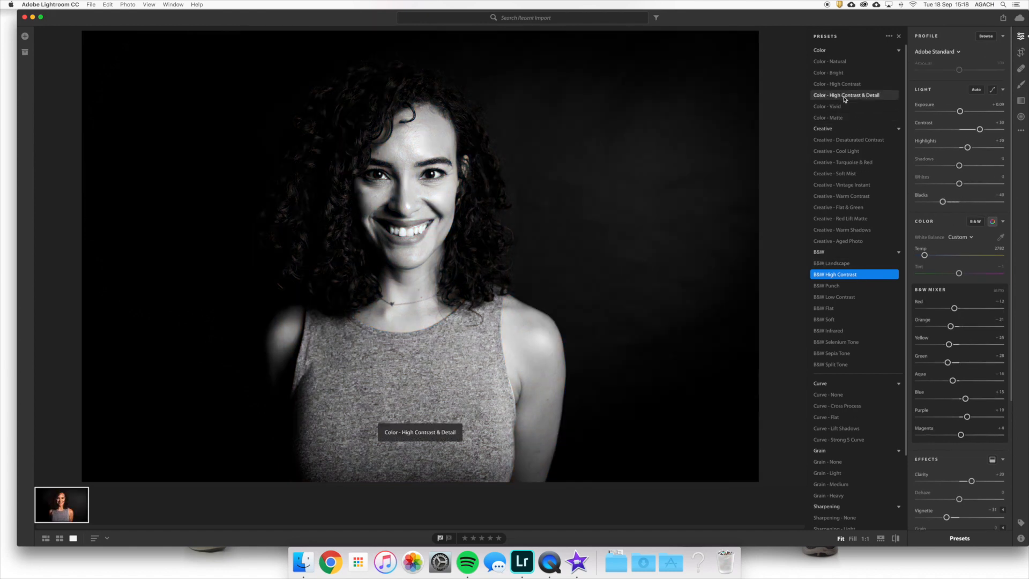
{"action": "left_click", "coordinate": [836, 73]}
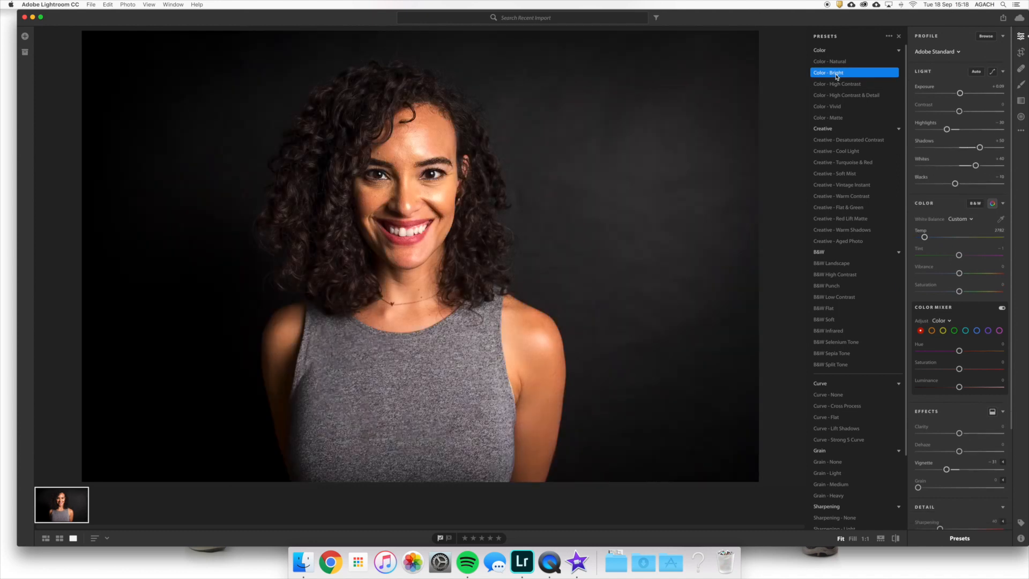
{"action": "key", "text": "super+z"}
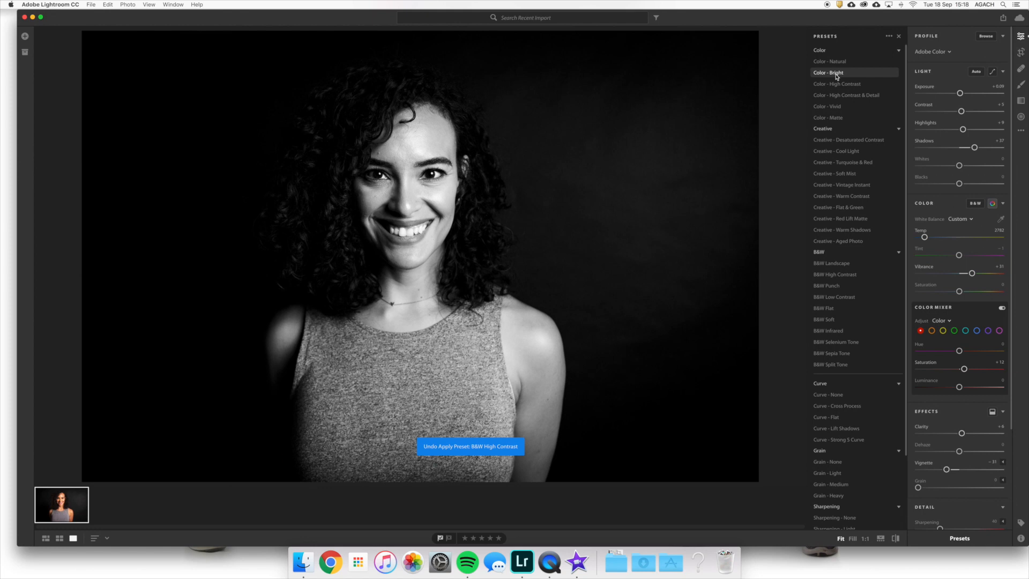
- Preview the Creative presets, such as Warm Shadows and Flat & Green, and close the preset list without applying any
{"action": "scroll", "coordinate": [836, 75], "scroll_direction": "down", "scroll_amount": 3}
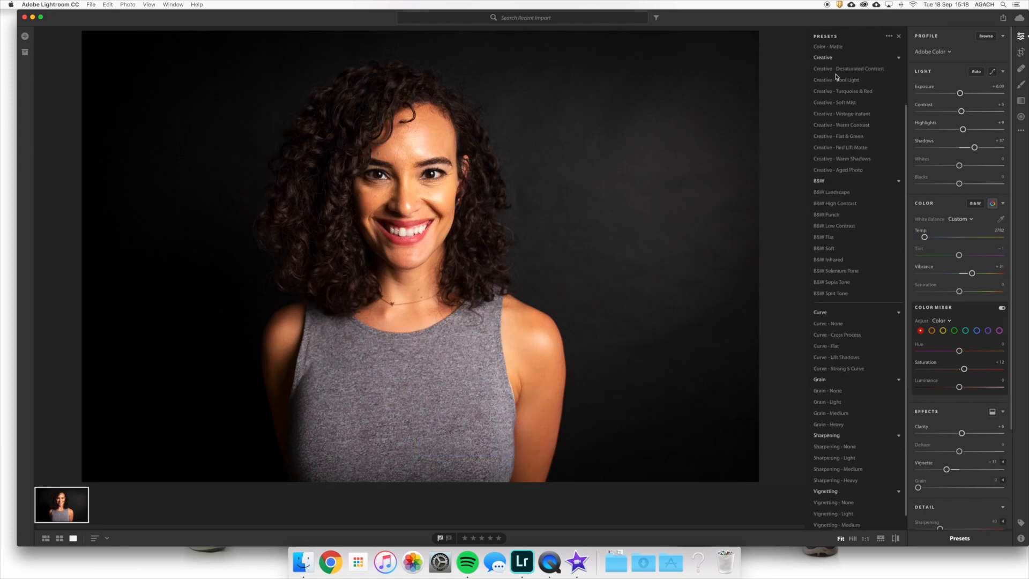
{"action": "left_click", "coordinate": [836, 75]}
{"action": "left_click", "coordinate": [838, 86]}
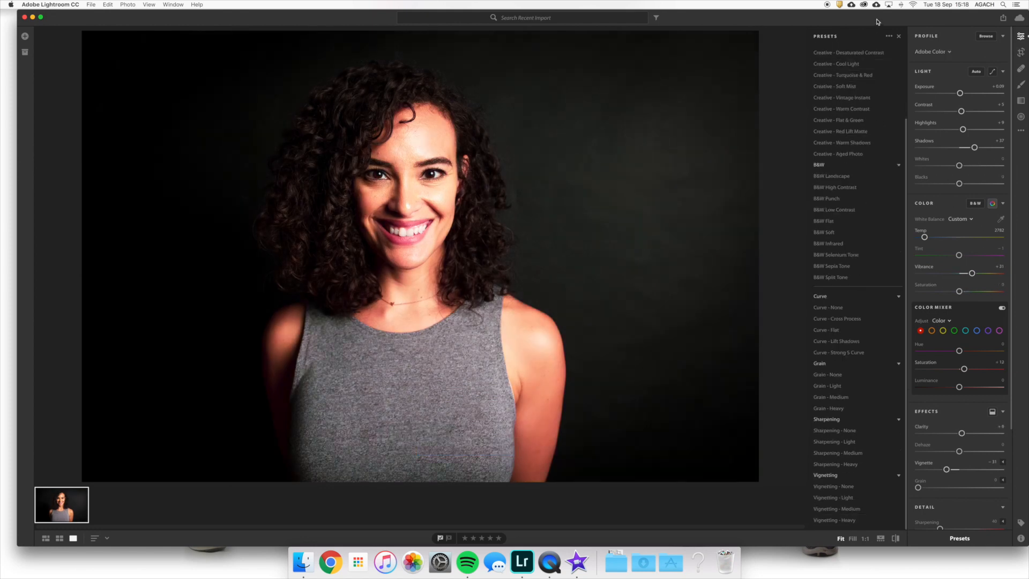
{"action": "left_click", "coordinate": [846, 125]}
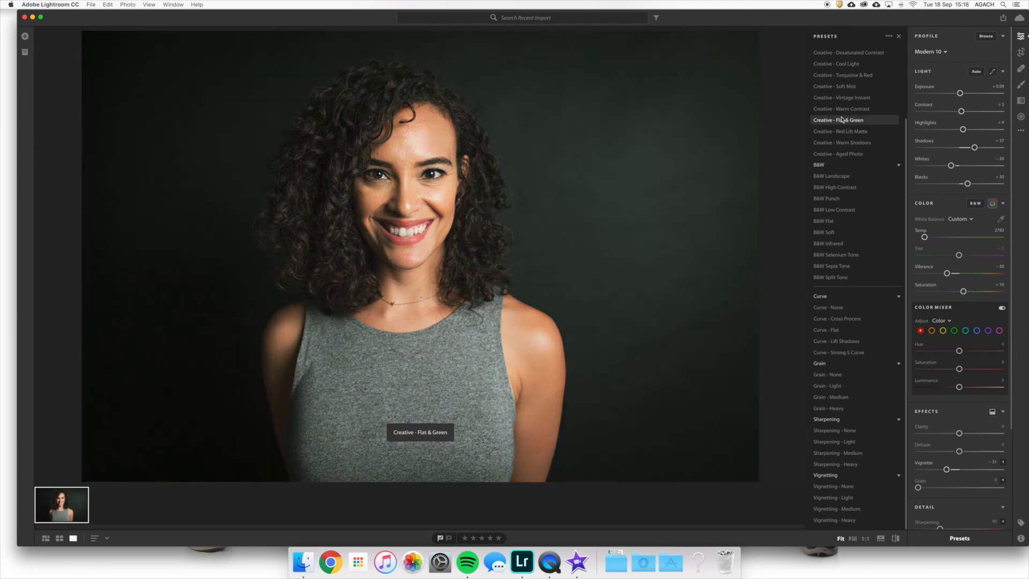
{"action": "left_click", "coordinate": [840, 108]}
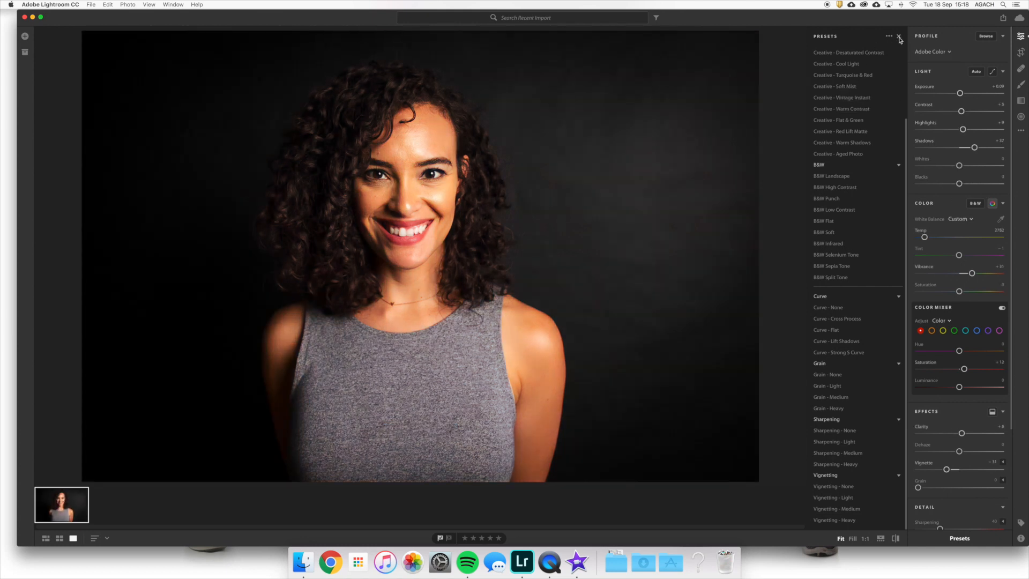
{"action": "left_click", "coordinate": [899, 36]}
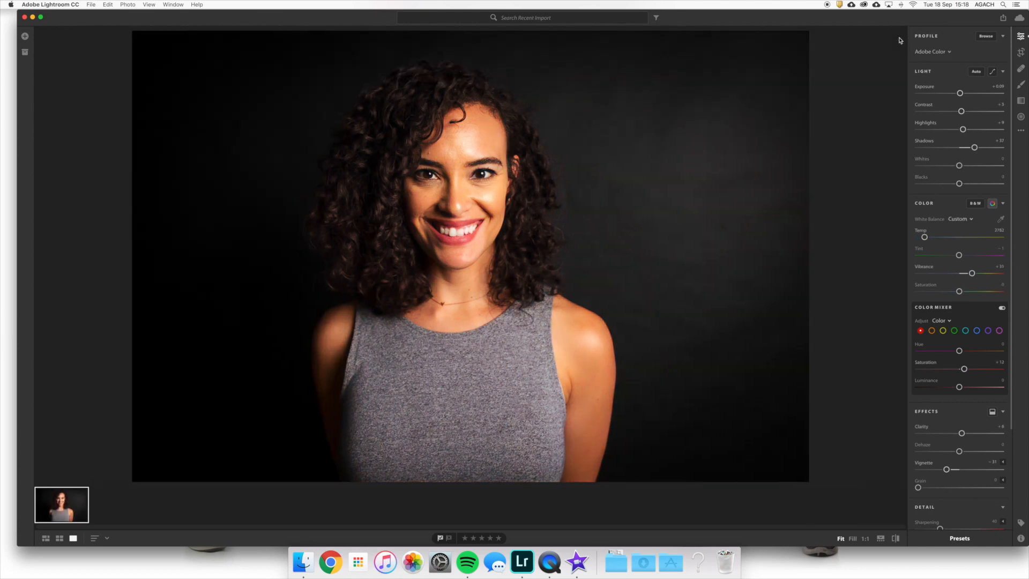
- In the crop tool, try the 1 x 1, 8.5 x 11 and 16 x 9 aspect ratios and return to Original
{"action": "left_click", "coordinate": [1020, 53]}
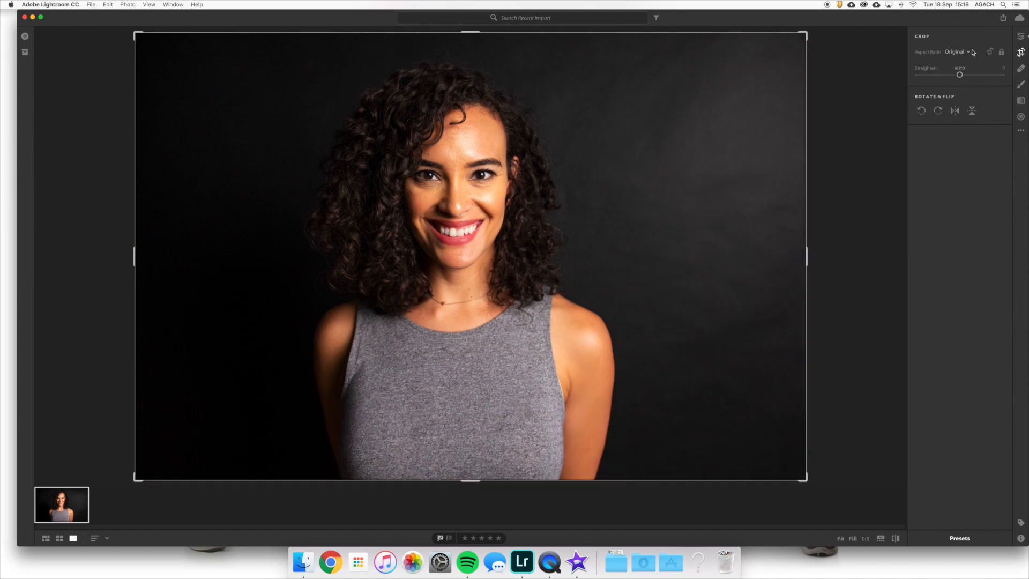
{"action": "left_click", "coordinate": [1001, 53]}
{"action": "left_click", "coordinate": [961, 53]}
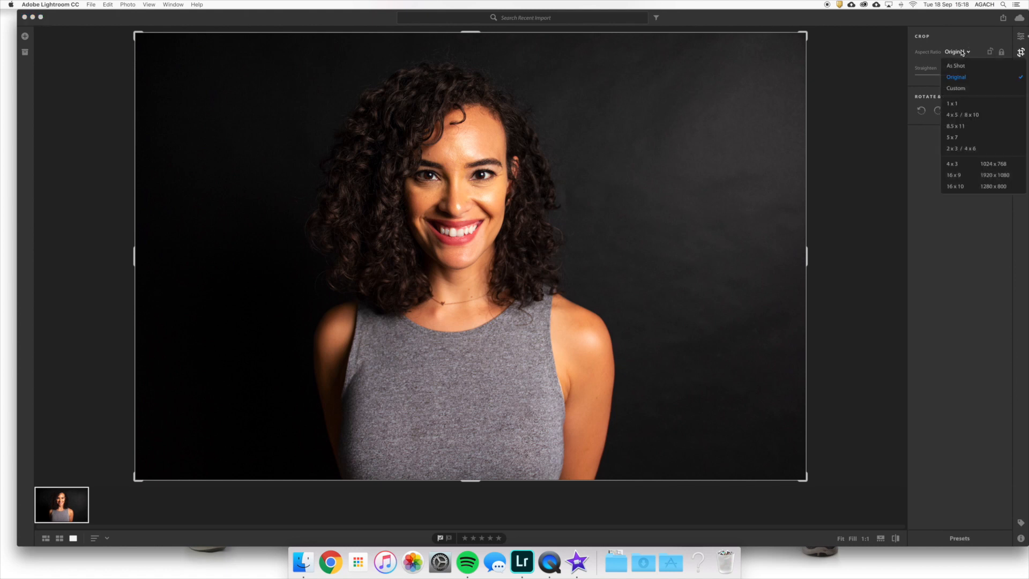
{"action": "left_click", "coordinate": [961, 104]}
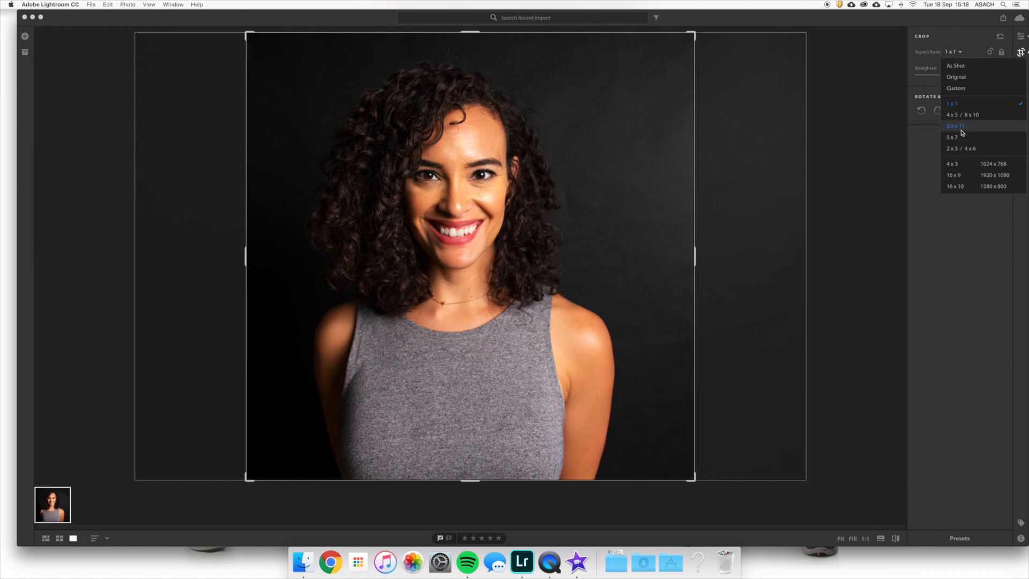
{"action": "left_click", "coordinate": [961, 131]}
{"action": "left_click", "coordinate": [952, 52]}
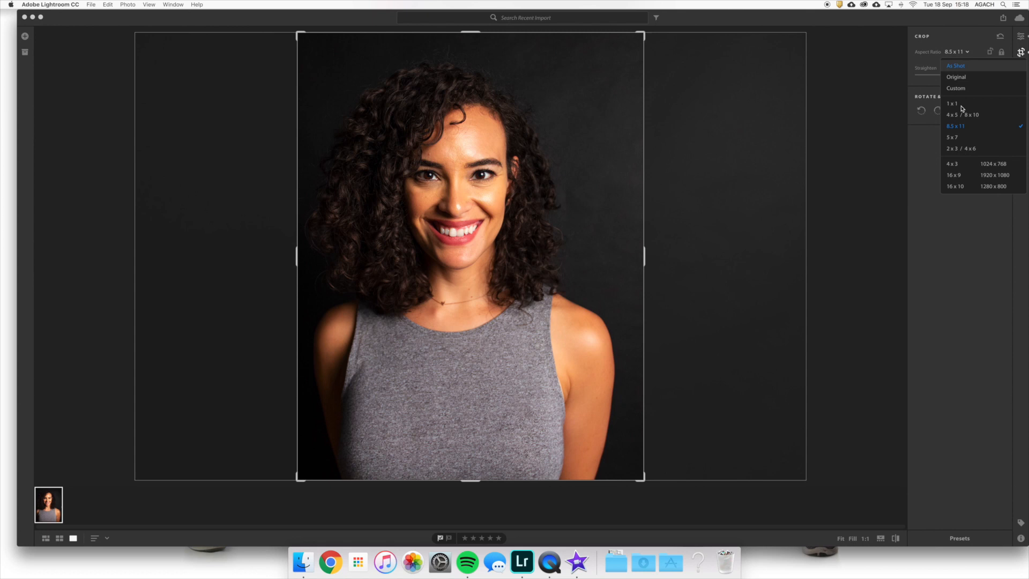
{"action": "left_click", "coordinate": [967, 171]}
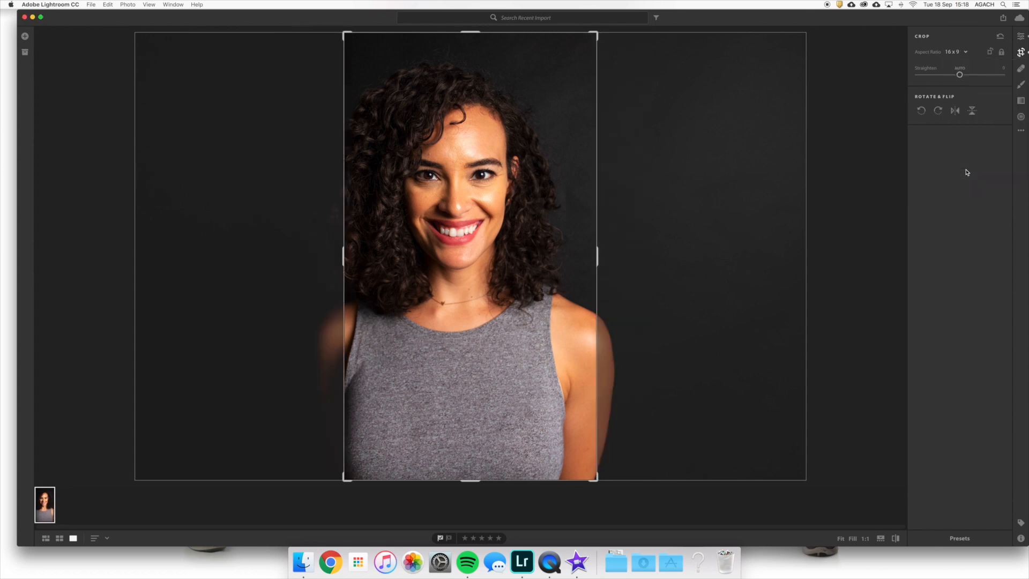
{"action": "left_click", "coordinate": [956, 52]}
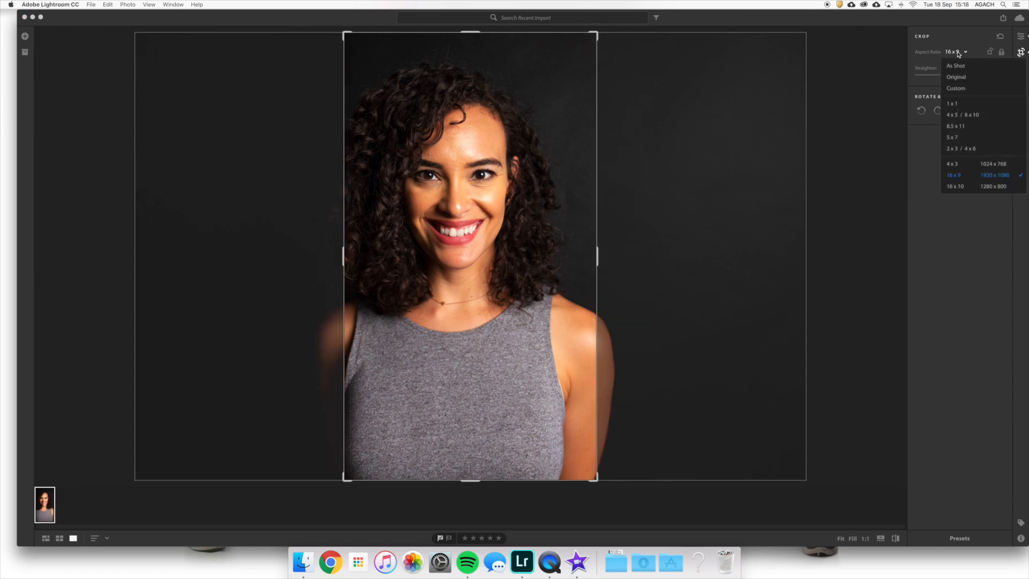
{"action": "left_click", "coordinate": [959, 76]}
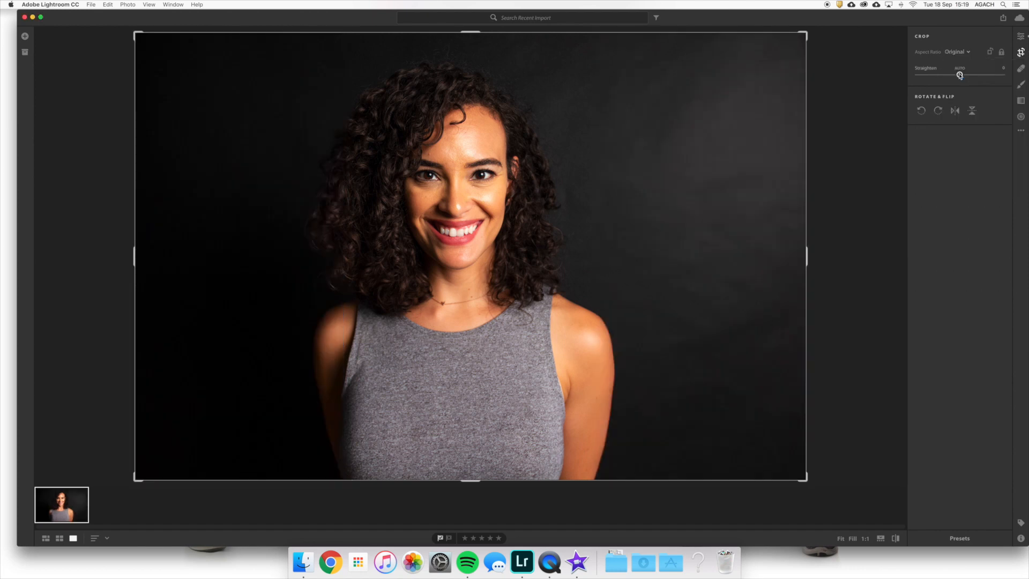
- Rotate the Original-ratio crop to portrait orientation, shift the photo slightly right inside the frame, and apply the crop
{"action": "left_click", "coordinate": [990, 54]}
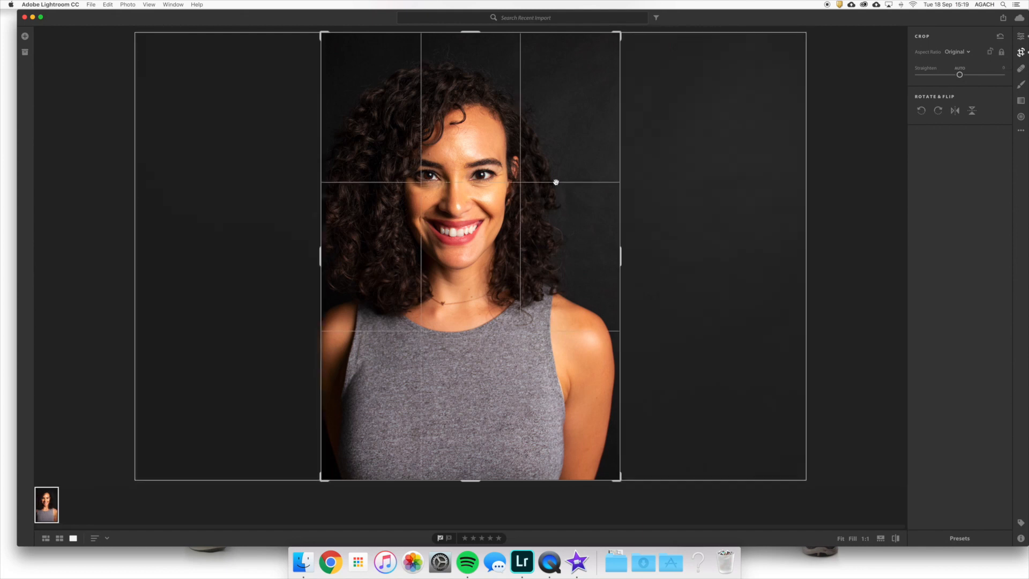
{"action": "left_click_drag", "start_coordinate": [556, 182], "coordinate": [569, 185]}
{"action": "left_click_drag", "start_coordinate": [601, 114], "coordinate": [602, 115]}
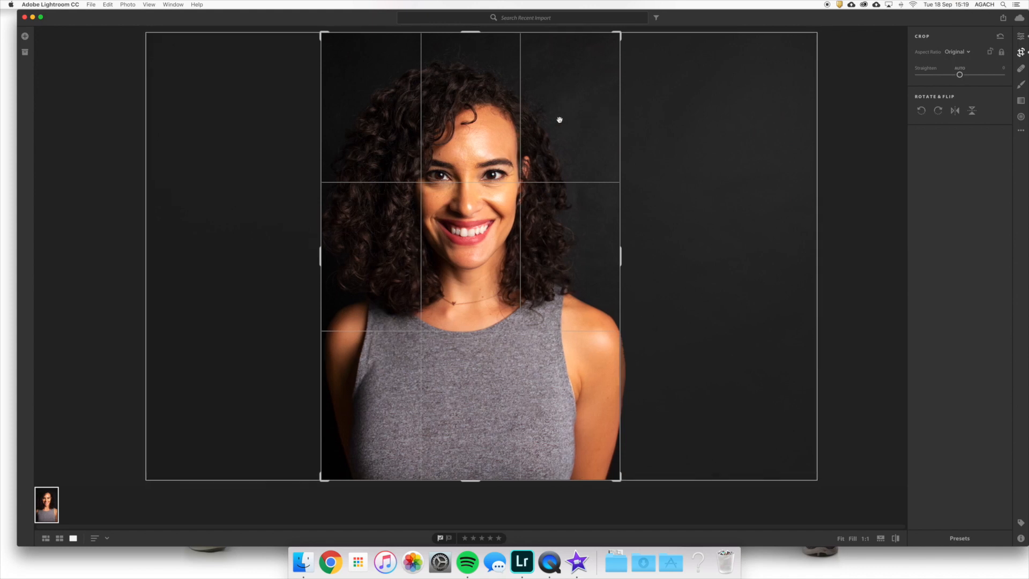
{"action": "left_click_drag", "start_coordinate": [620, 34], "coordinate": [628, 26]}
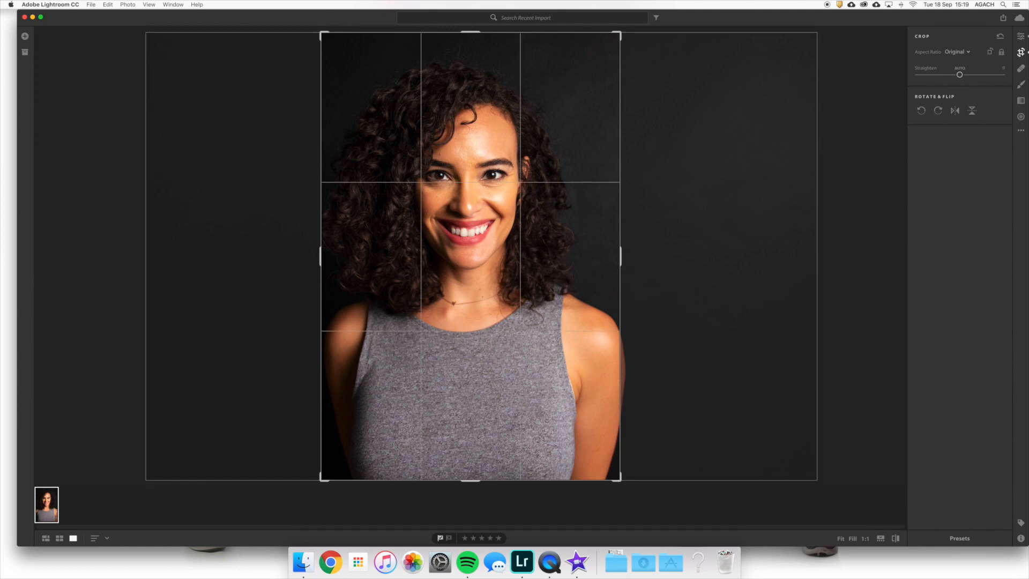
{"action": "key", "text": "Return"}
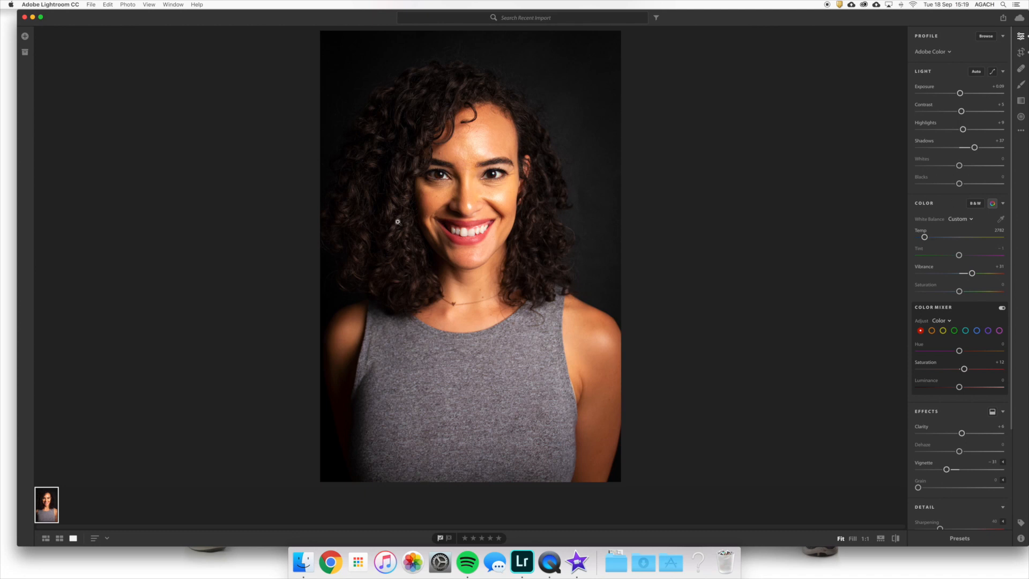
- Heal the small blemishes on the woman's forehead with the Healing Brush in Heal mode
{"action": "left_click", "coordinate": [1021, 70]}
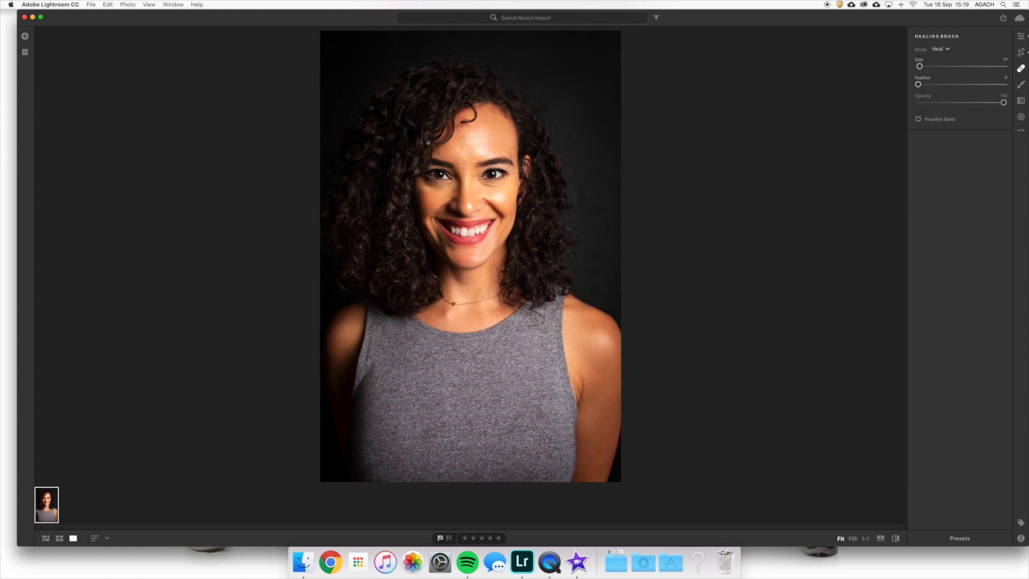
{"action": "scroll", "coordinate": [435, 136], "scroll_direction": "up", "scroll_amount": 10}
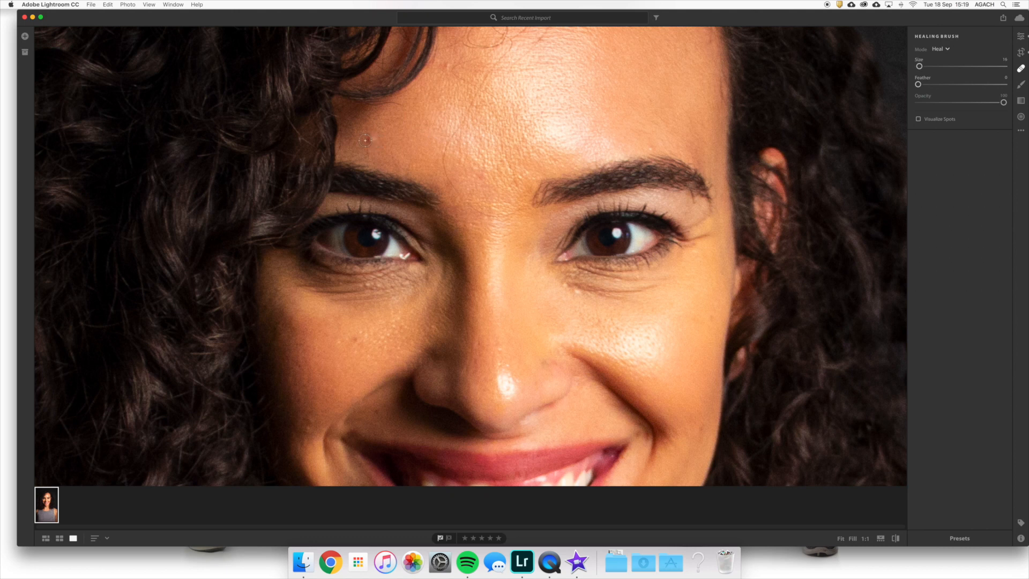
{"action": "left_click", "coordinate": [368, 139]}
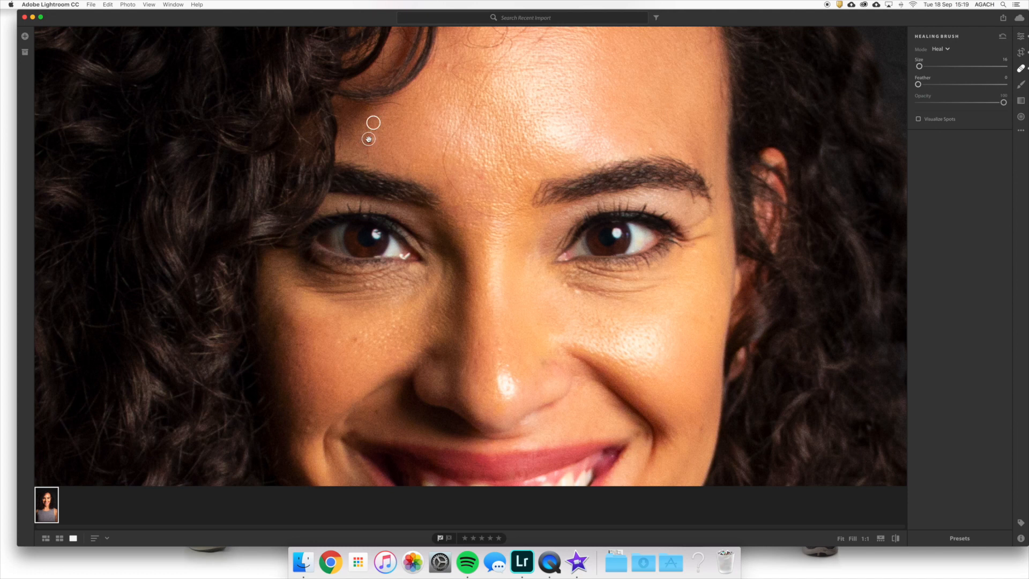
{"action": "left_click", "coordinate": [447, 68]}
{"action": "scroll", "coordinate": [510, 300], "scroll_direction": "down", "scroll_amount": 5}
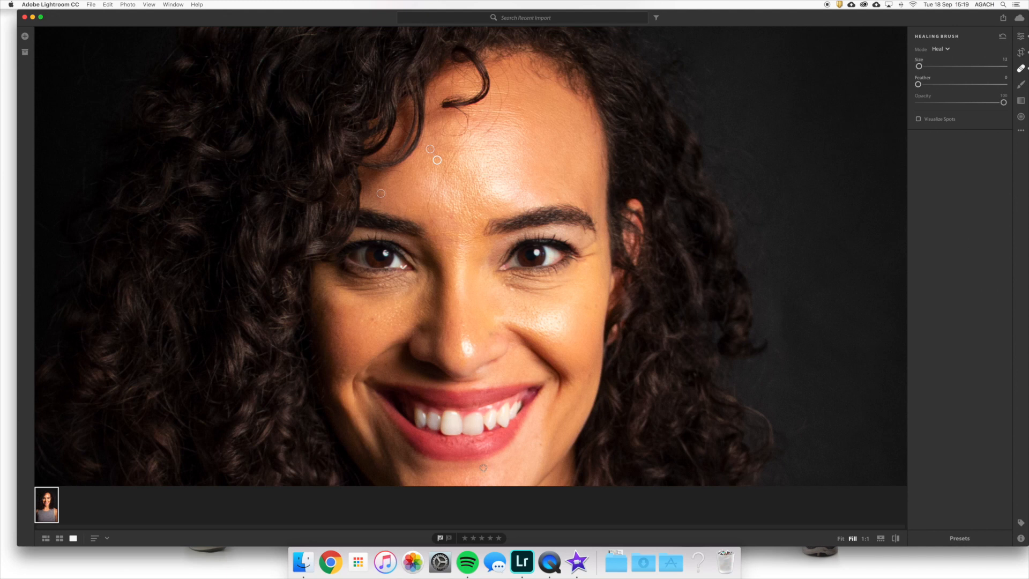
- Heal the skin with a horizontal stroke across the chin just below the lower lip
{"action": "scroll", "coordinate": [483, 467], "scroll_direction": "up", "scroll_amount": 2}
{"action": "scroll", "coordinate": [483, 468], "scroll_direction": "down", "scroll_amount": 3}
{"action": "scroll", "coordinate": [498, 465], "scroll_direction": "up", "scroll_amount": 1}
{"action": "left_click_drag", "start_coordinate": [500, 464], "coordinate": [423, 467]}
{"action": "key", "text": "super+minus"}
{"action": "key", "text": "super+minus"}
{"action": "key", "text": "super+minus"}
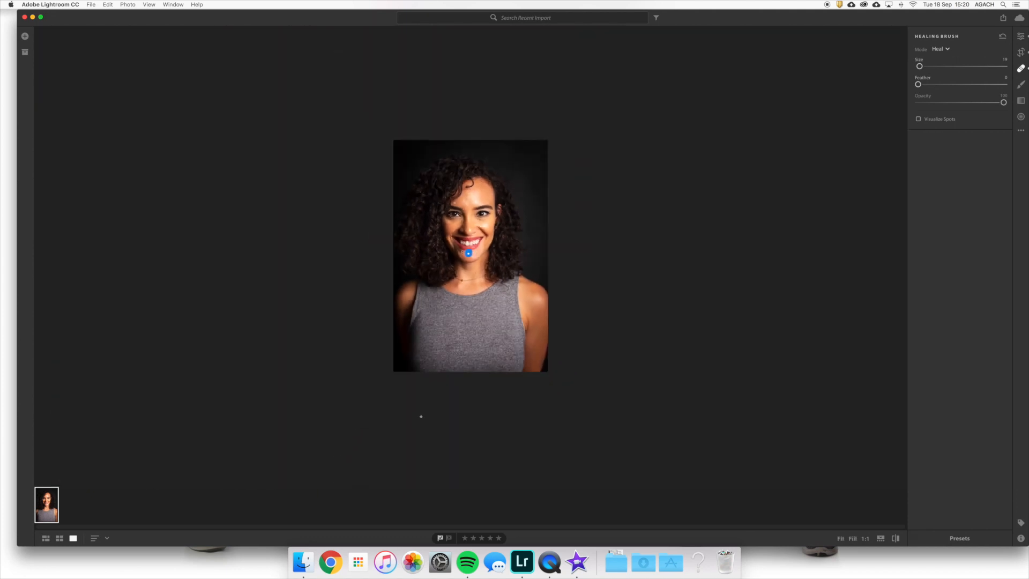
{"action": "key", "text": "super+equal"}
{"action": "key", "text": "super+equal"}
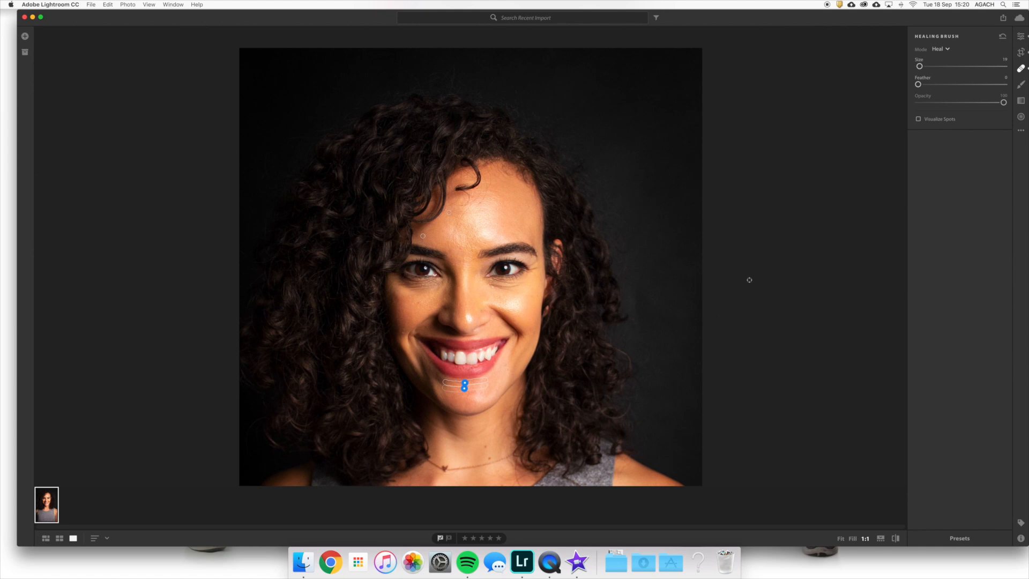
{"action": "left_click", "coordinate": [1020, 84]}
{"action": "left_click", "coordinate": [1021, 69]}
{"action": "left_click", "coordinate": [1021, 86]}
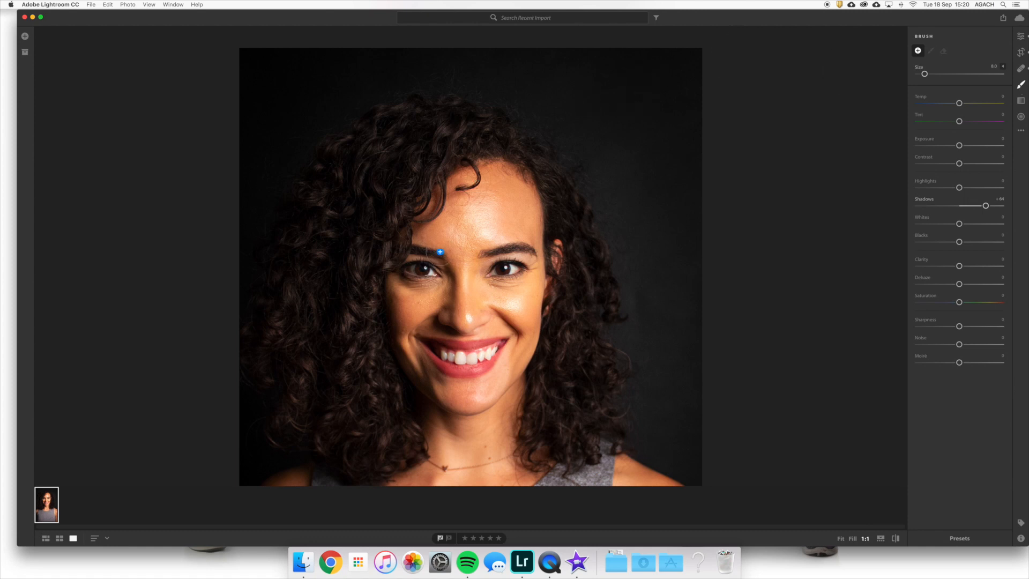
{"action": "key", "text": "super+equal"}
{"action": "key", "text": "super+equal"}
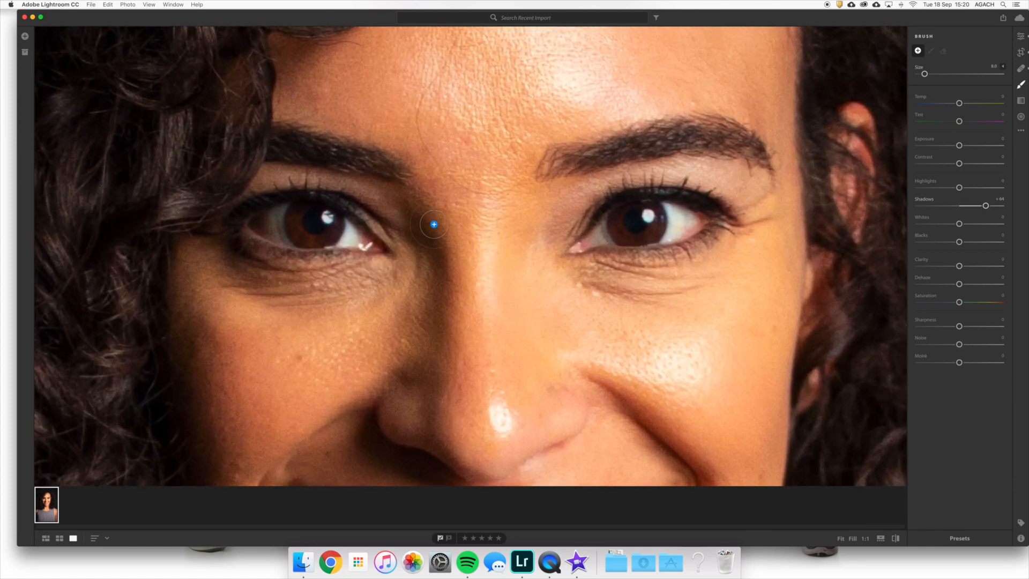
{"action": "key", "text": "super+minus"}
{"action": "key", "text": "super+minus"}
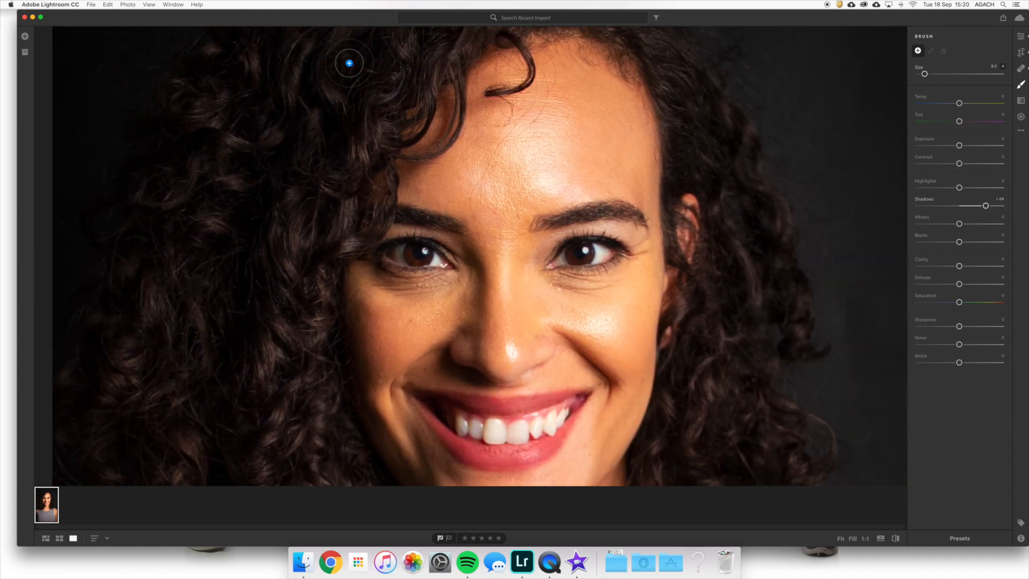
- Enlarge the Healing Brush to size 37, raise its Feather slightly, and heal another blemish on the face
{"action": "left_click", "coordinate": [1021, 68]}
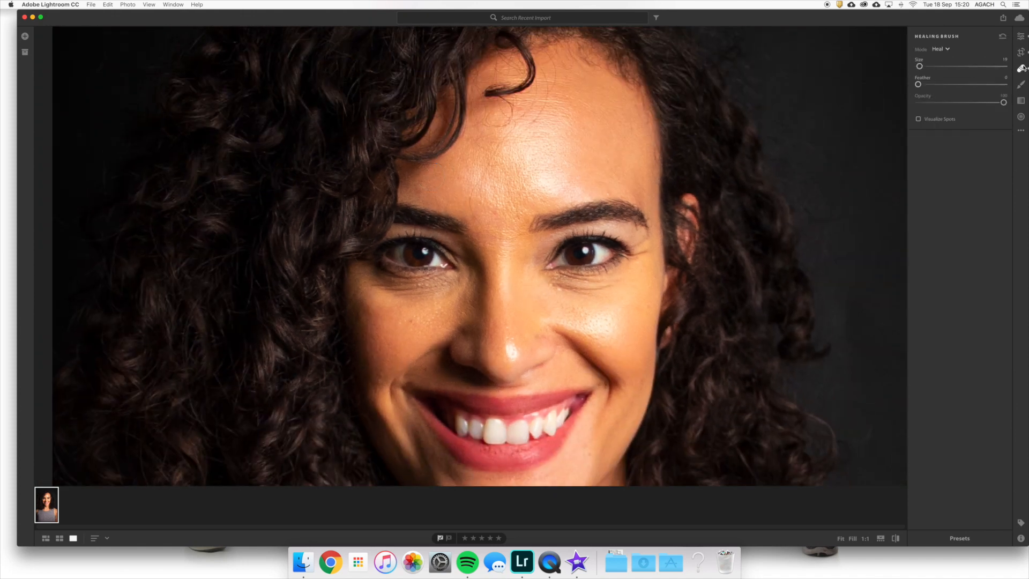
{"action": "scroll", "coordinate": [420, 187], "scroll_direction": "up", "scroll_amount": 2}
{"action": "scroll", "coordinate": [420, 187], "scroll_direction": "down", "scroll_amount": 3}
{"action": "scroll", "coordinate": [741, 147], "scroll_direction": "up", "scroll_amount": 4}
{"action": "left_click_drag", "start_coordinate": [920, 85], "coordinate": [923, 85]}
{"action": "left_click", "coordinate": [421, 188]}
{"action": "key", "text": "super+minus"}
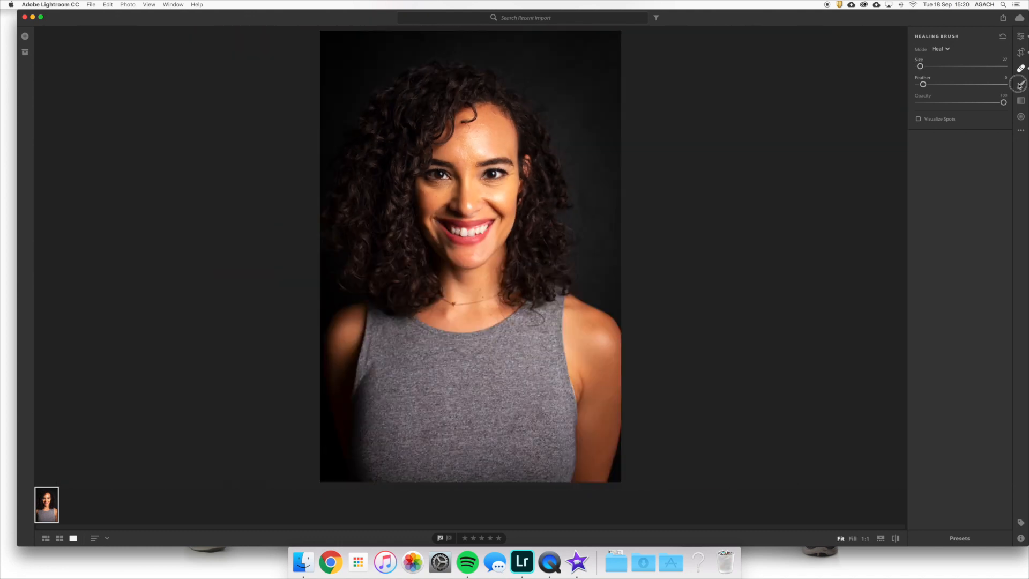
- Reset the adjustment brush's Shadows, set them to +57, and paint over the dark curls on the photo's left side
{"action": "left_click", "coordinate": [1020, 85]}
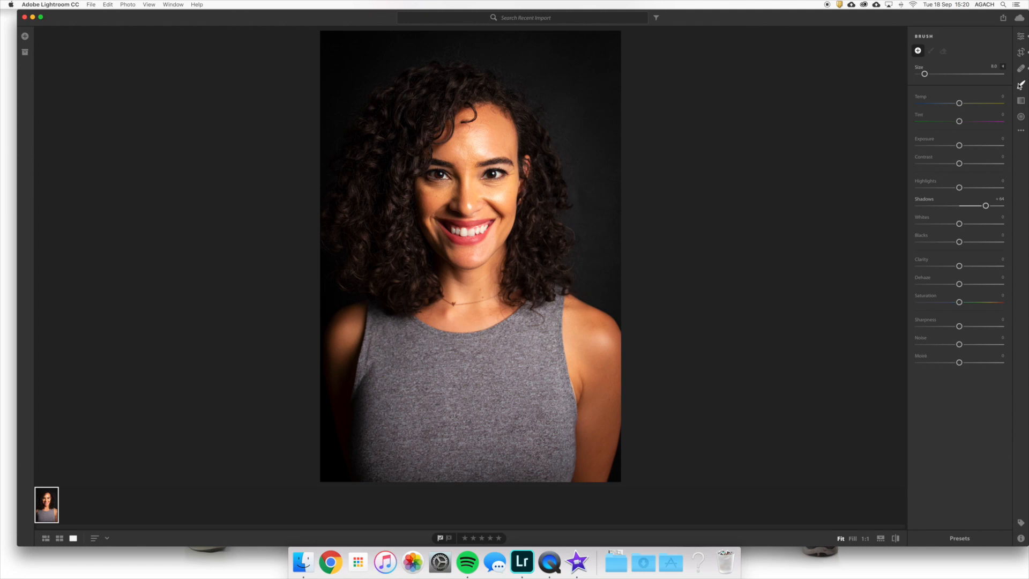
{"action": "left_click", "coordinate": [1020, 36]}
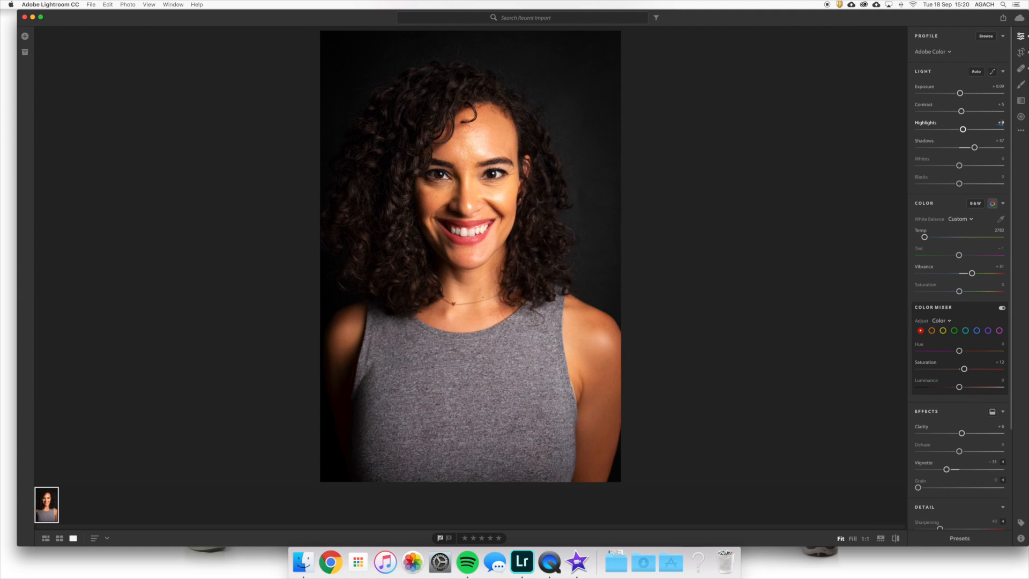
{"action": "left_click", "coordinate": [1015, 85]}
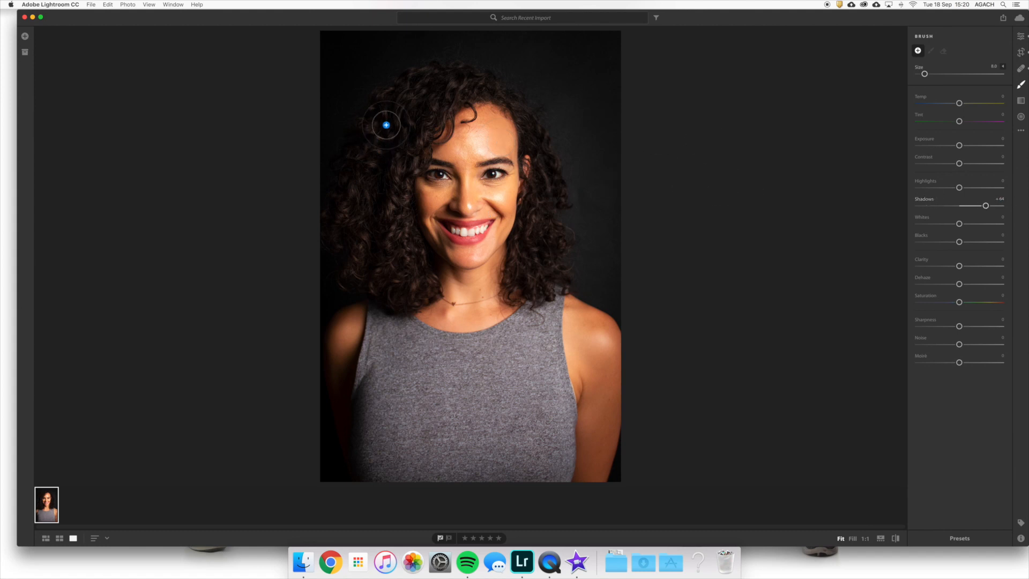
{"action": "double_click", "coordinate": [922, 206]}
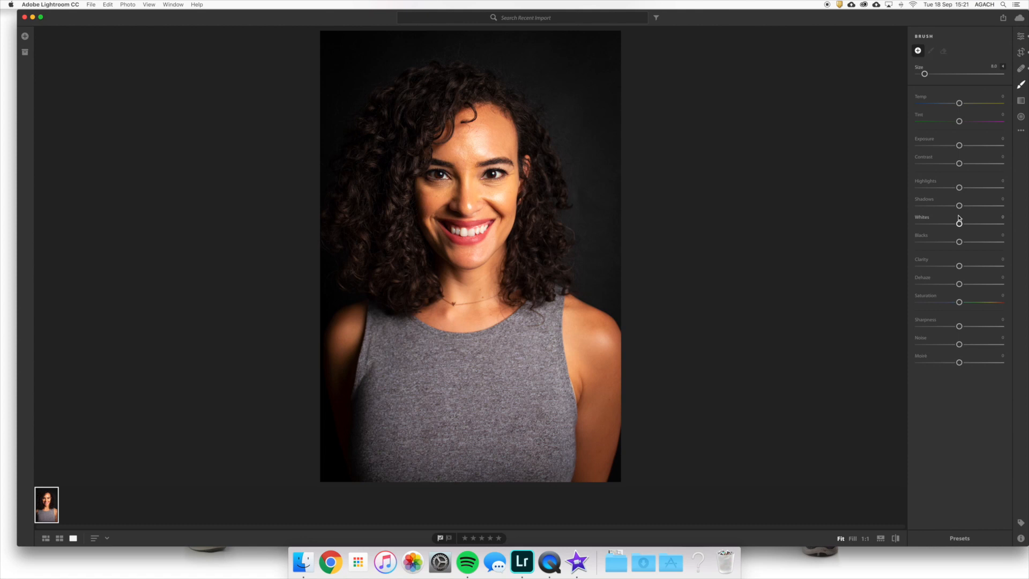
{"action": "left_click_drag", "start_coordinate": [959, 206], "coordinate": [983, 212]}
{"action": "left_click_drag", "start_coordinate": [383, 138], "coordinate": [410, 141]}
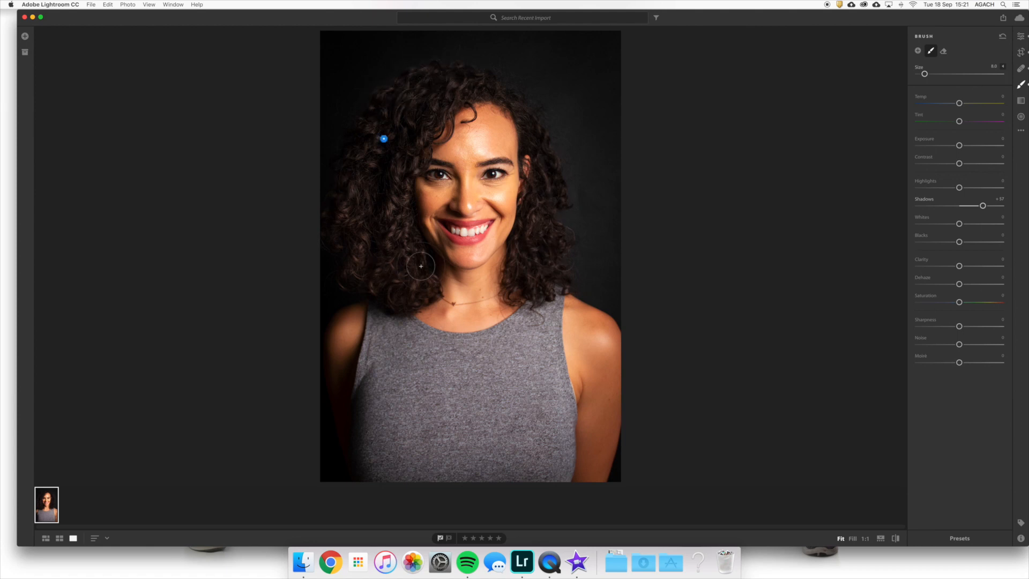
- Try Shadows at -100 on the painted hair, and set them to +61
{"action": "left_click_drag", "start_coordinate": [982, 205], "coordinate": [882, 204]}
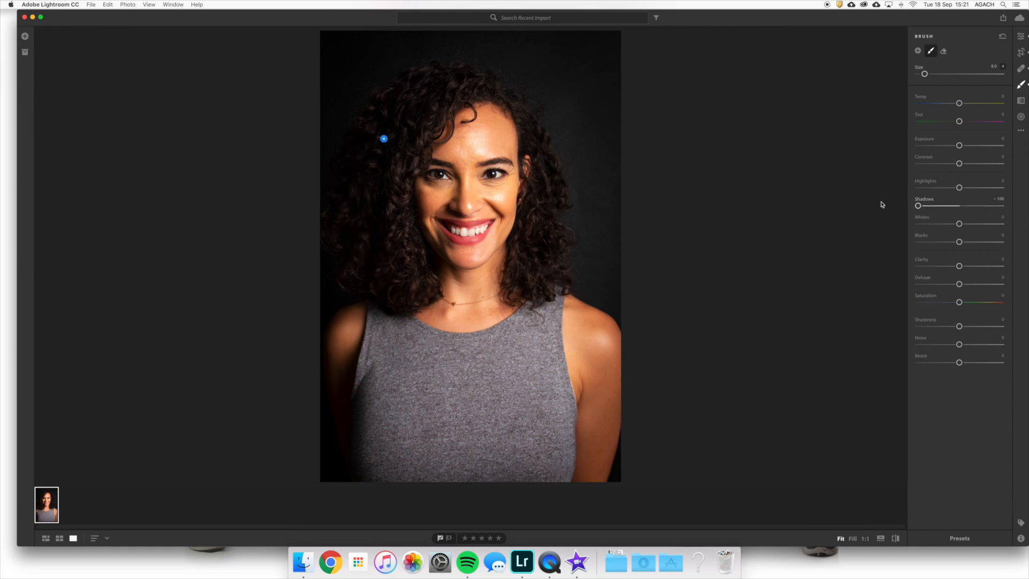
{"action": "left_click_drag", "start_coordinate": [918, 206], "coordinate": [984, 215]}
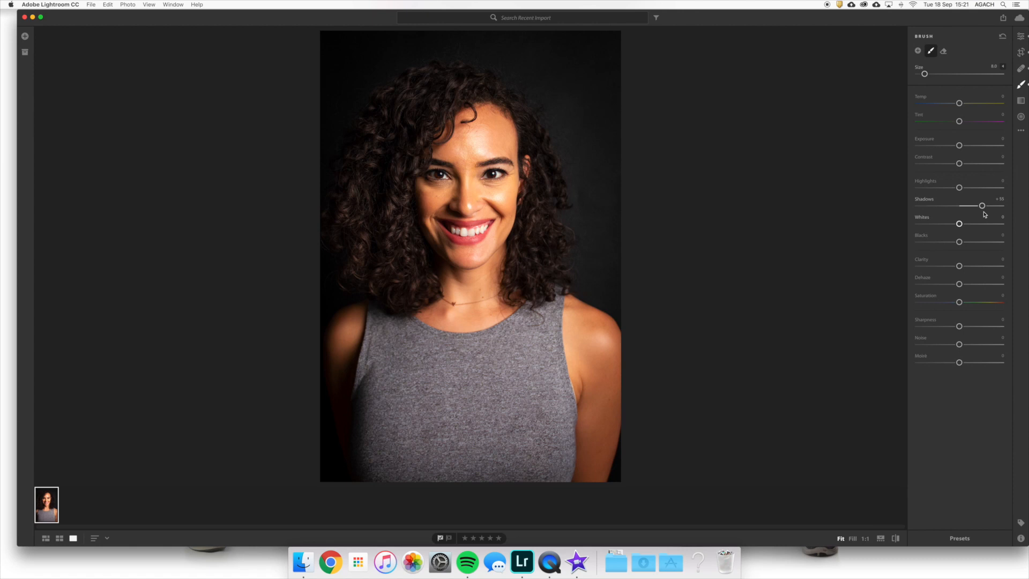
{"action": "left_click_drag", "start_coordinate": [982, 206], "coordinate": [985, 208]}
- Start a new brush adjustment with Clarity at -20 and size 13.0, and paint it over the forehead
{"action": "left_click", "coordinate": [918, 52]}
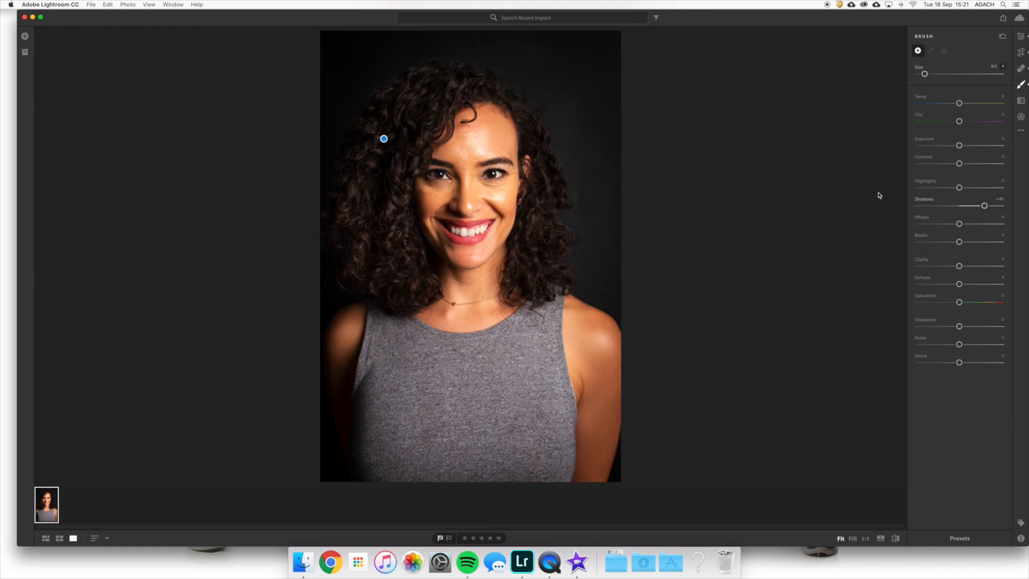
{"action": "left_click_drag", "start_coordinate": [959, 268], "coordinate": [951, 268]}
{"action": "key", "text": "]"}
{"action": "scroll", "coordinate": [491, 133], "scroll_direction": "down", "scroll_amount": 1}
{"action": "mouse_move", "coordinate": [491, 133]}
{"action": "left_mouse_down"}
{"action": "mouse_move", "coordinate": [446, 139]}
{"action": "mouse_move", "coordinate": [467, 141]}
{"action": "left_mouse_up"}
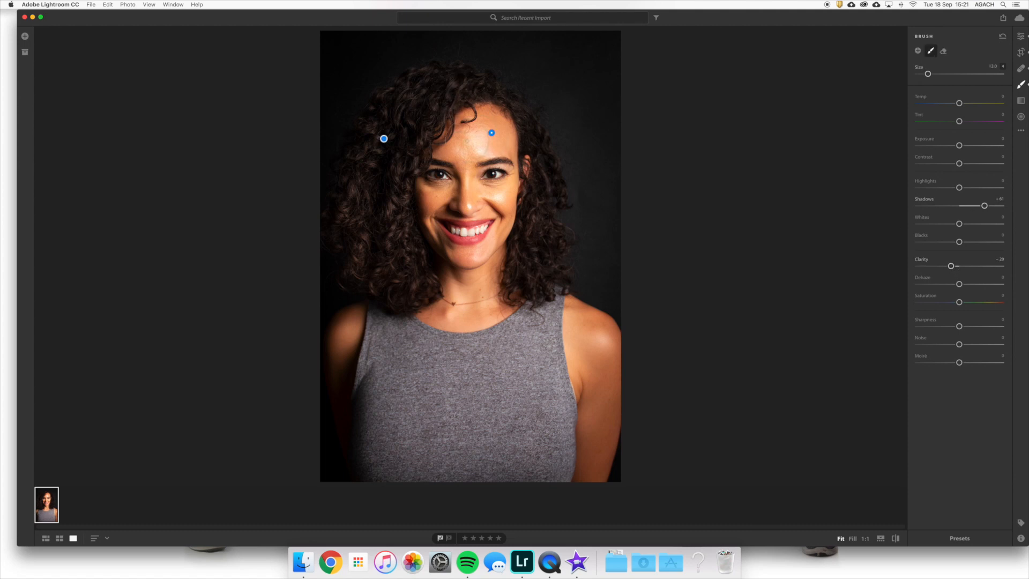
- Lower the brush's Clarity to -100 and remove the adjustment painted on the forehead
{"action": "scroll", "coordinate": [517, 219], "scroll_direction": "down", "scroll_amount": 5}
{"action": "left_click_drag", "start_coordinate": [950, 266], "coordinate": [898, 267]}
{"action": "left_click", "coordinate": [491, 132]}
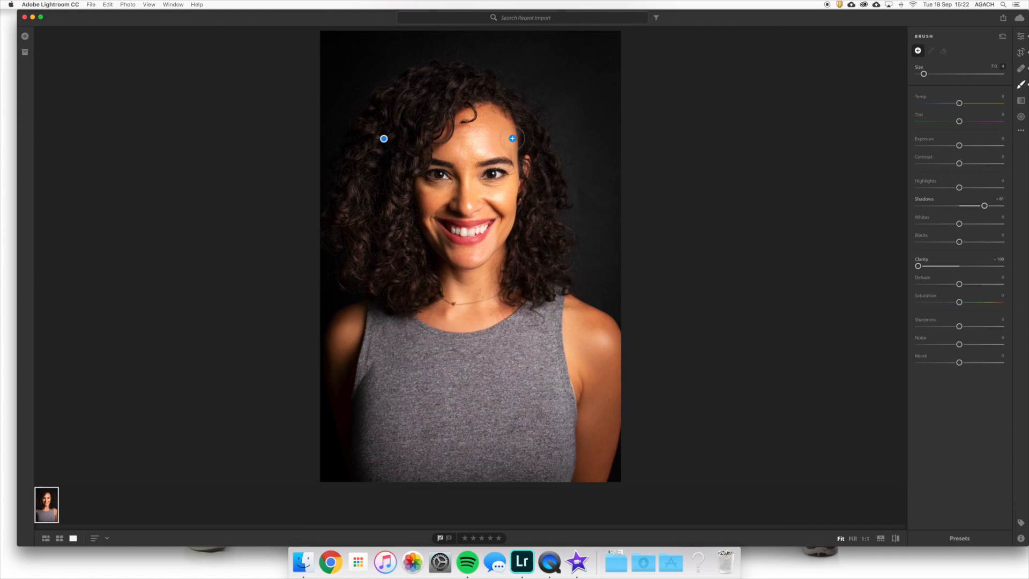
- Paint the Clarity -100 brush over the forehead, and with the size reduced to 5.0 over the cheek beside the nose
{"action": "left_click_drag", "start_coordinate": [483, 133], "coordinate": [475, 144]}
{"action": "key", "text": "bracketleft"}
{"action": "key", "text": "bracketleft"}
{"action": "mouse_move", "coordinate": [442, 198]}
{"action": "left_mouse_down"}
{"action": "mouse_move", "coordinate": [428, 202]}
{"action": "mouse_move", "coordinate": [465, 205]}
{"action": "left_mouse_up"}
- Save the edited portrait as a JPEG at Small size in /Users/home/Pictures/Temple
{"action": "left_click", "coordinate": [1003, 20]}
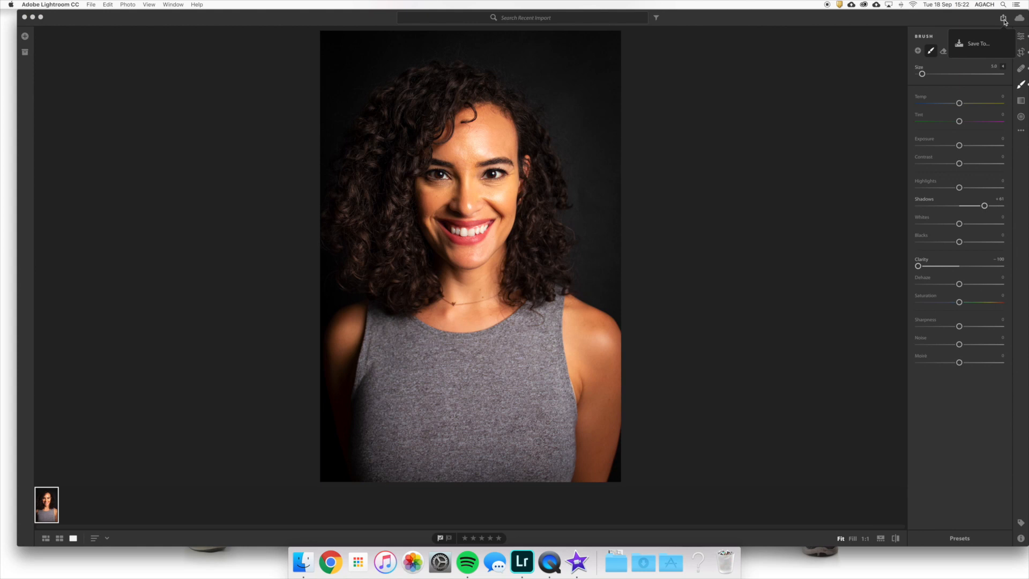
{"action": "left_click", "coordinate": [978, 44]}
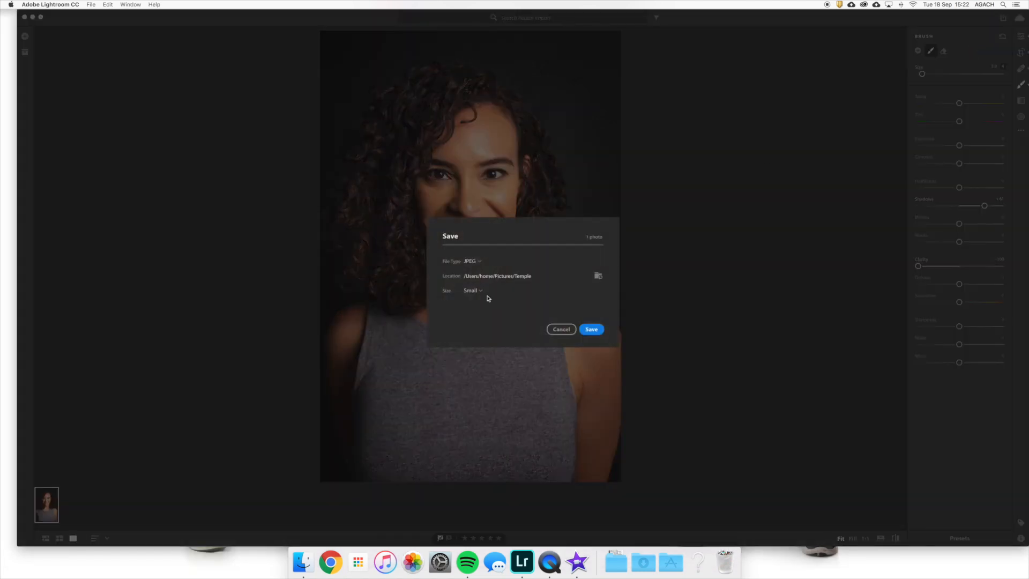
{"action": "left_click", "coordinate": [470, 291]}
{"action": "left_click", "coordinate": [470, 292]}
{"action": "left_click", "coordinate": [470, 291]}
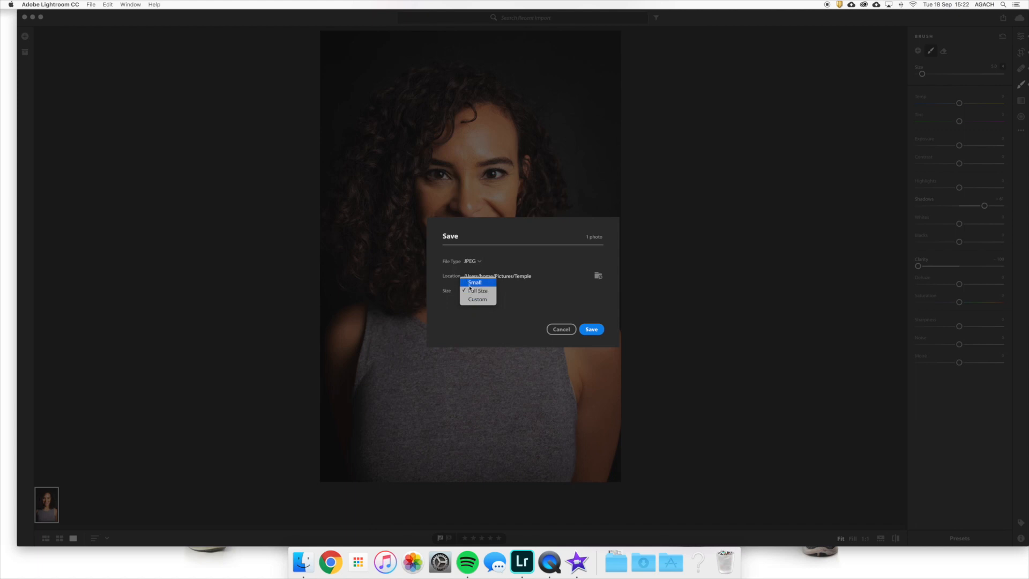
{"action": "left_click", "coordinate": [469, 282]}
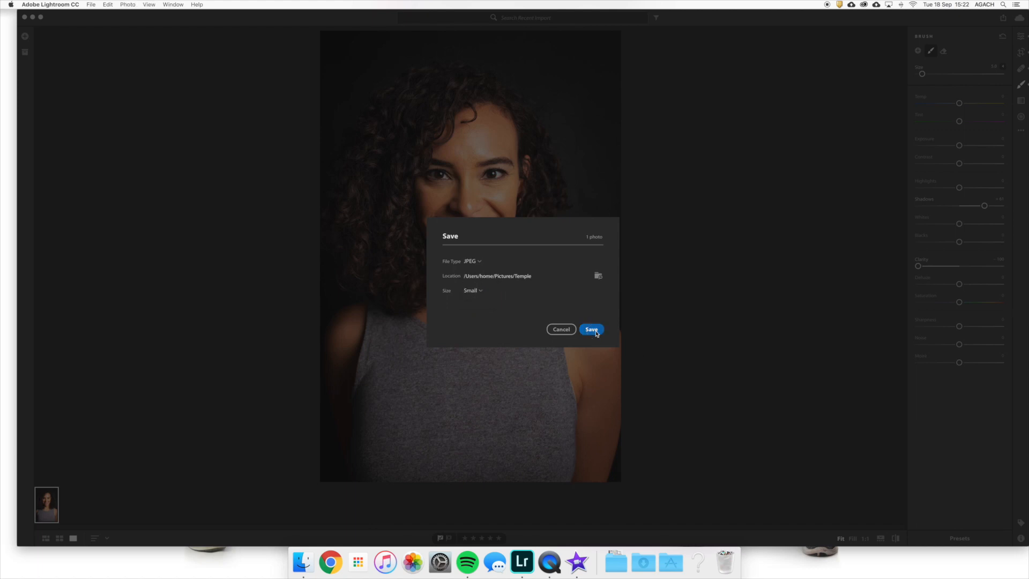
{"action": "left_click", "coordinate": [592, 329]}
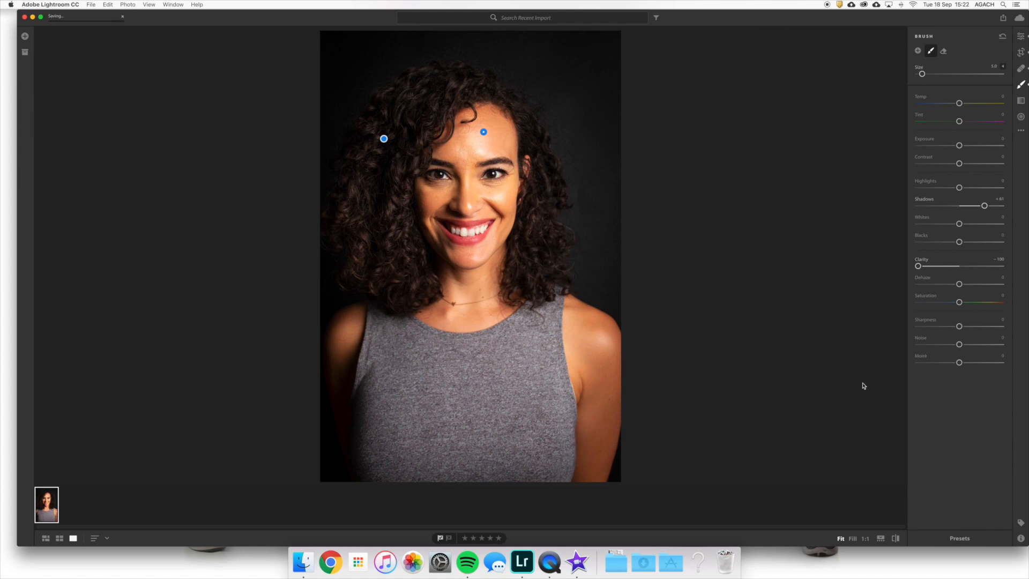